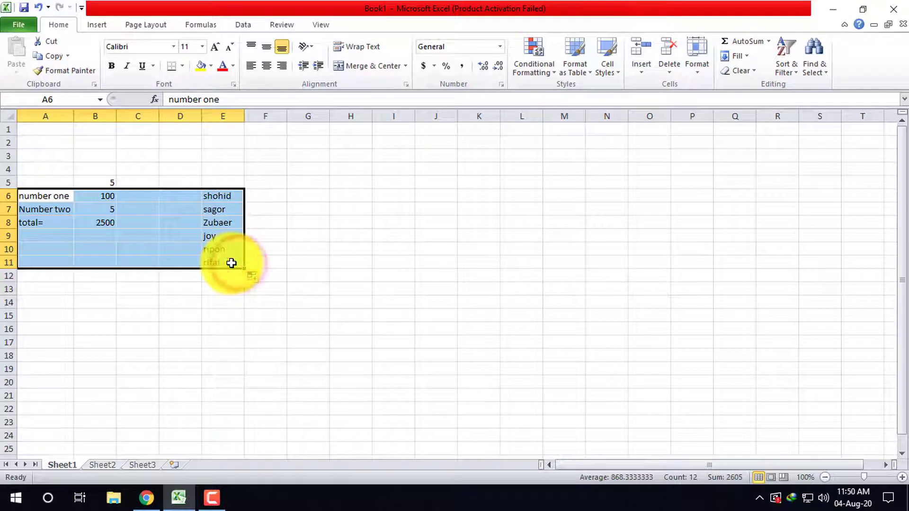
# Clear the old contents of A6:E11 and of B5:E5.
pyautogui.press('Delete')
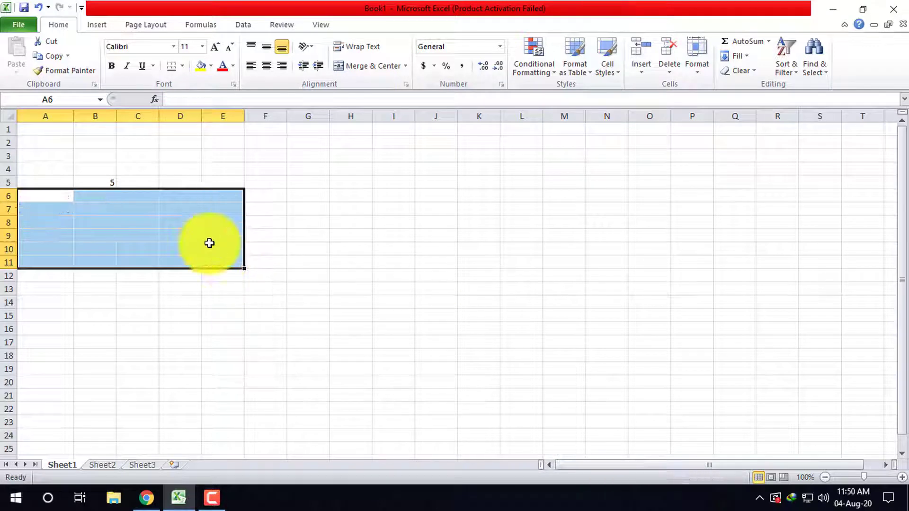
pyautogui.moveTo(210, 180); pyautogui.dragTo(110, 180)
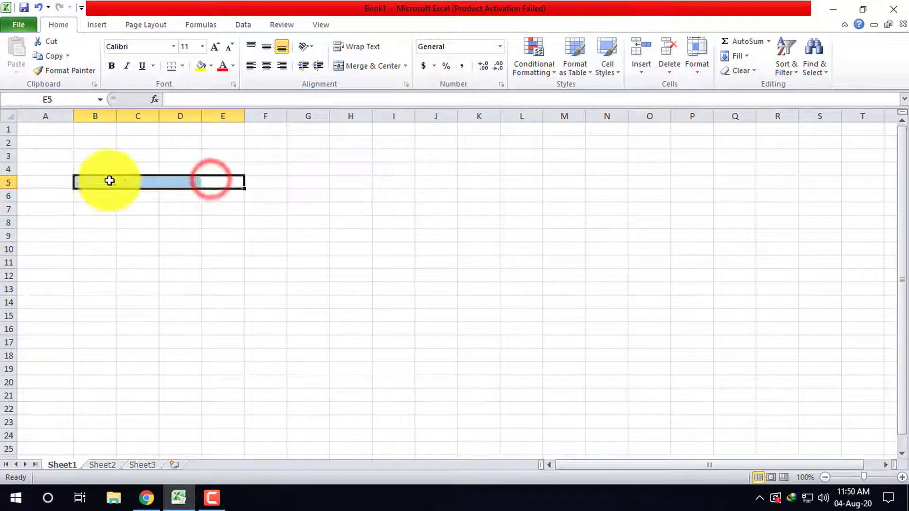
pyautogui.click(223, 220)
# Enter a person's full name in C7, autofill the name list down to C11, and widen column C to fit the names.
pyautogui.click(135, 212)
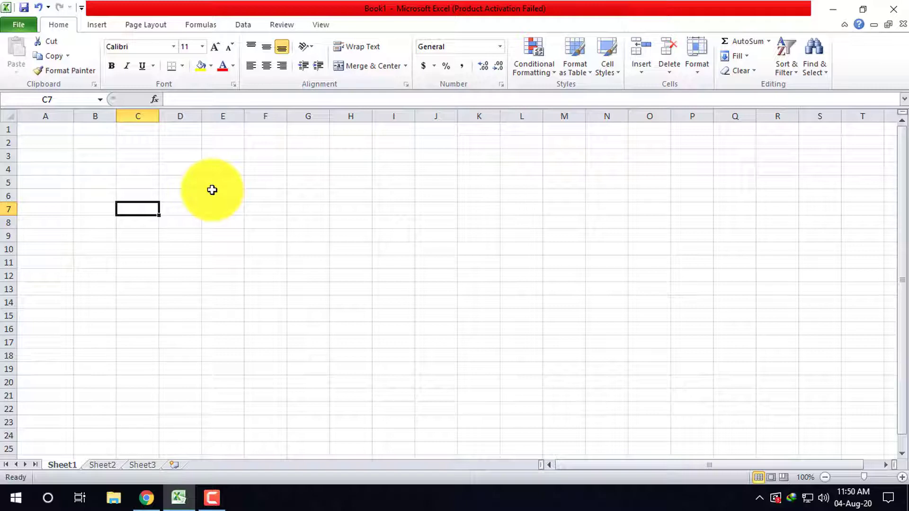
pyautogui.write('Nam')
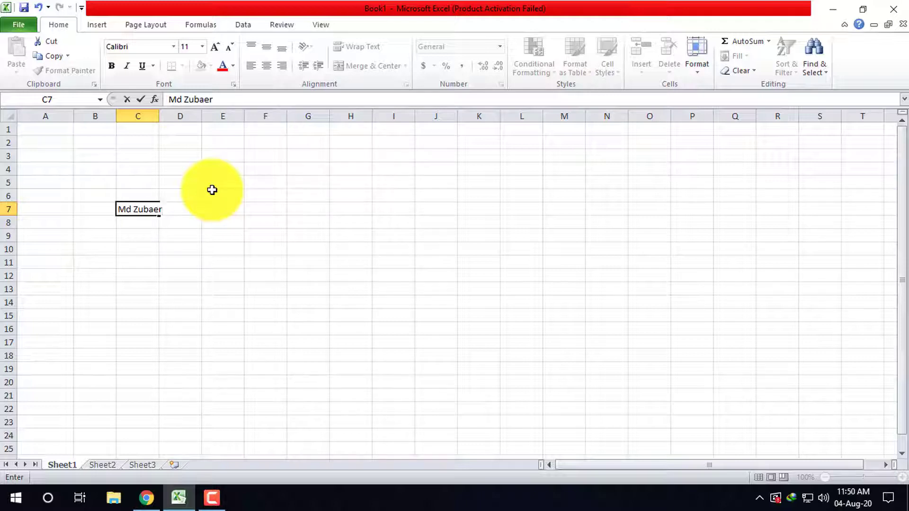
pyautogui.click(138, 196)
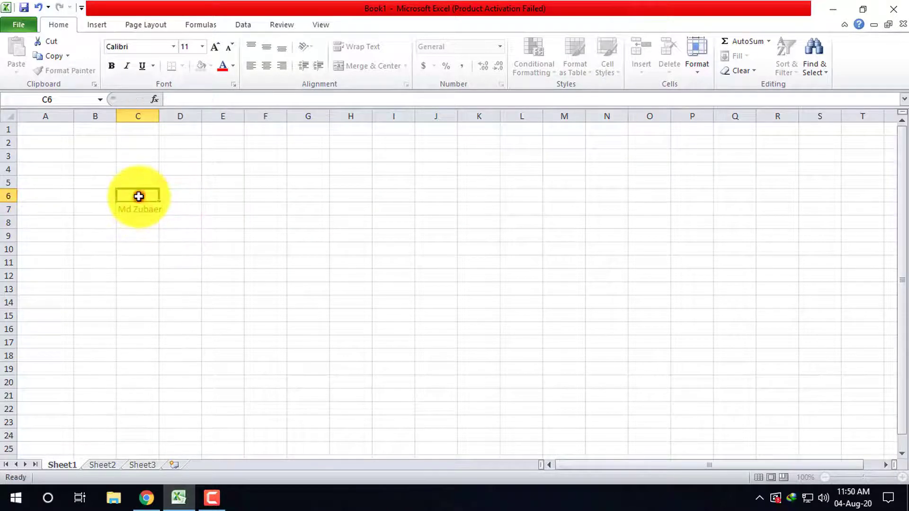
pyautogui.click(137, 208)
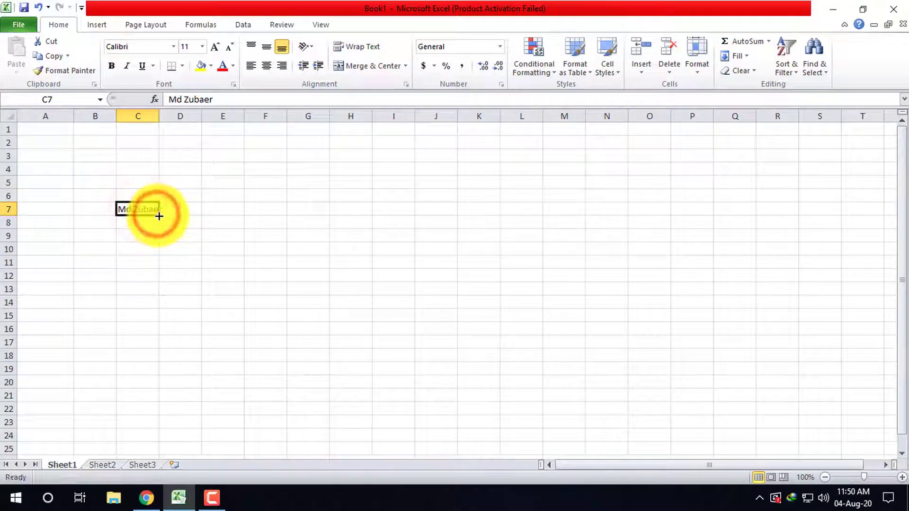
pyautogui.moveTo(159, 216); pyautogui.dragTo(155, 264)
pyautogui.click(187, 207)
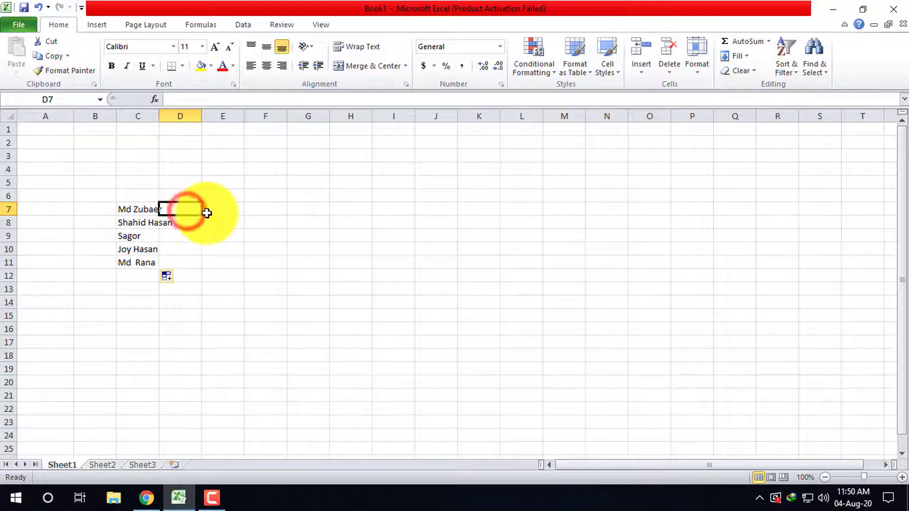
pyautogui.moveTo(154, 120); pyautogui.dragTo(174, 116)
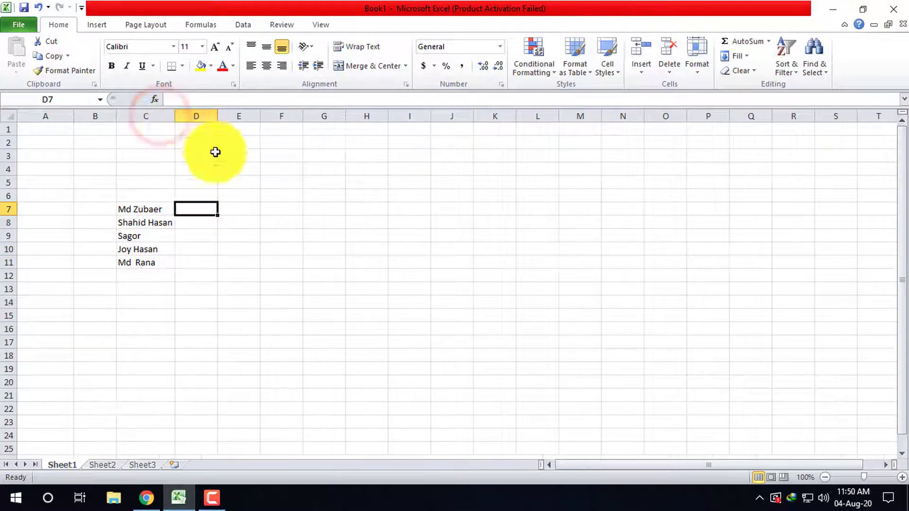
# Enter Bangla in D7 and autofill the subject headings across to H7.
pyautogui.click(201, 211)
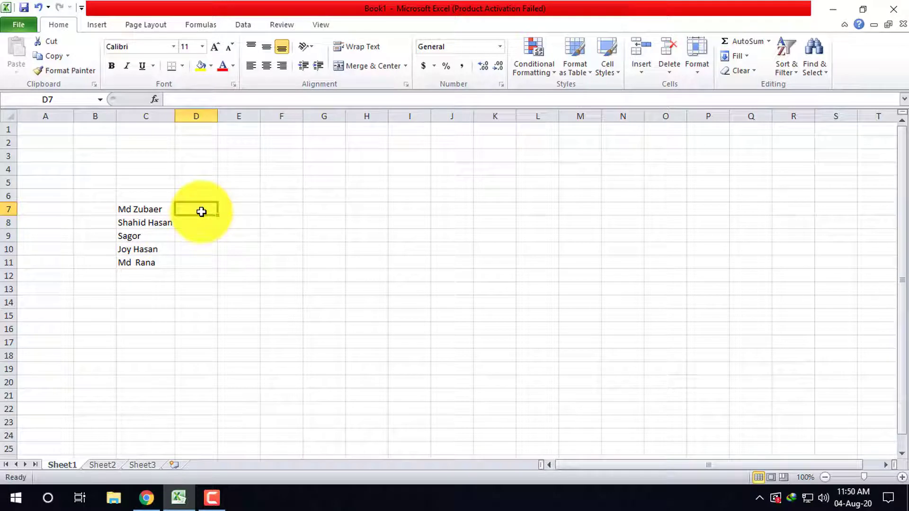
pyautogui.write('Bangla')
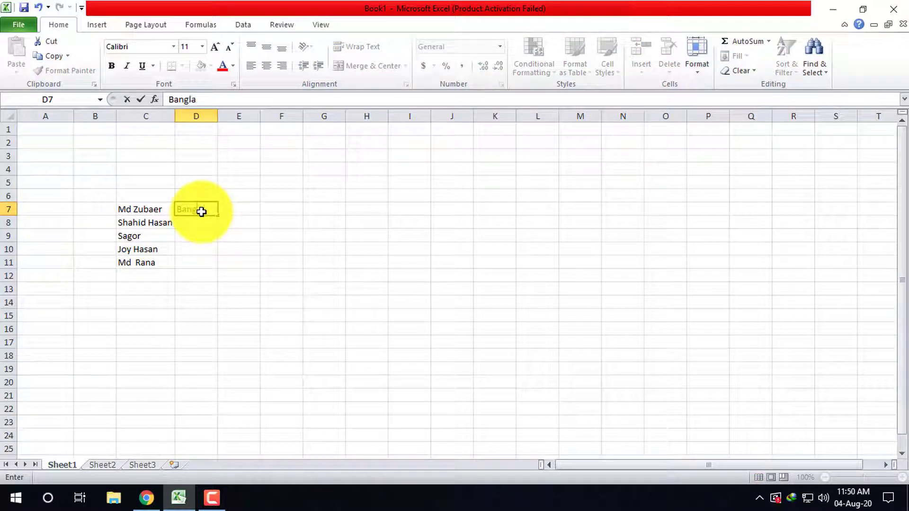
pyautogui.click(236, 209)
pyautogui.click(203, 208)
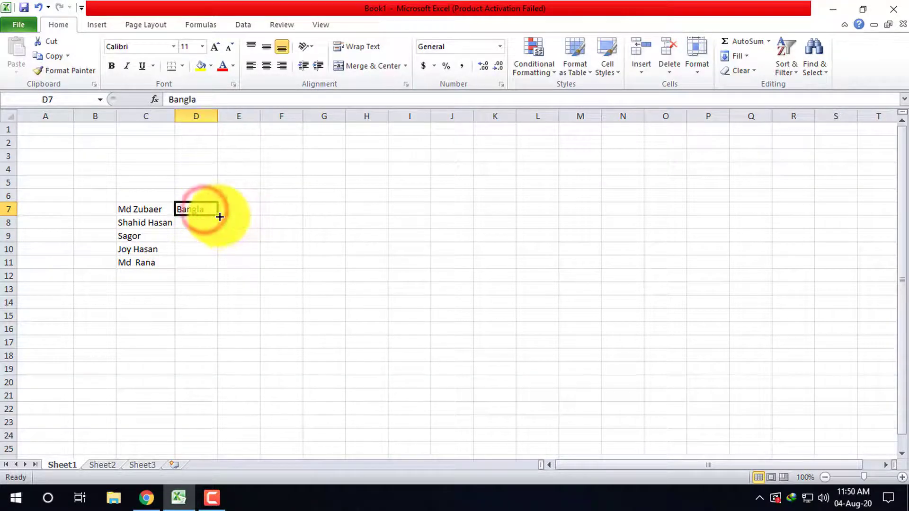
pyautogui.moveTo(219, 216); pyautogui.dragTo(386, 215)
# Enter 100 in D8 and 95 in E8, and extend the series across to H8.
pyautogui.click(207, 235)
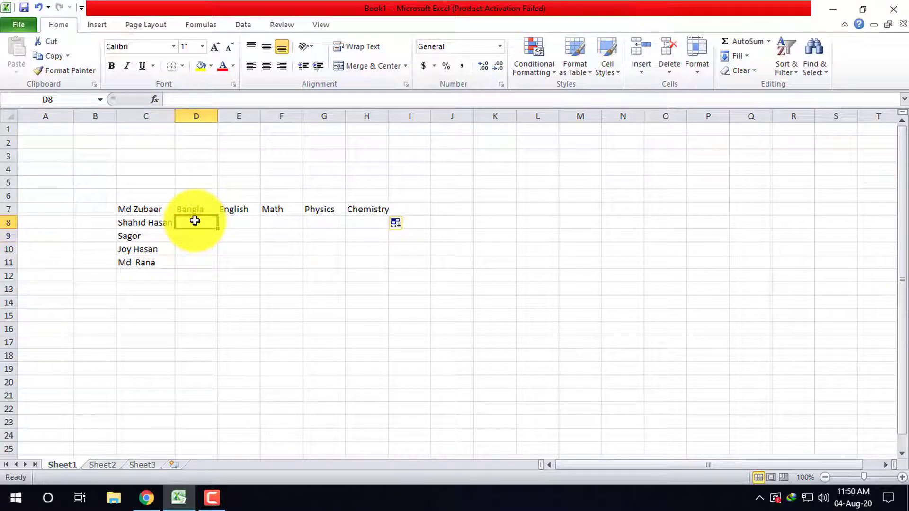
pyautogui.write('100')
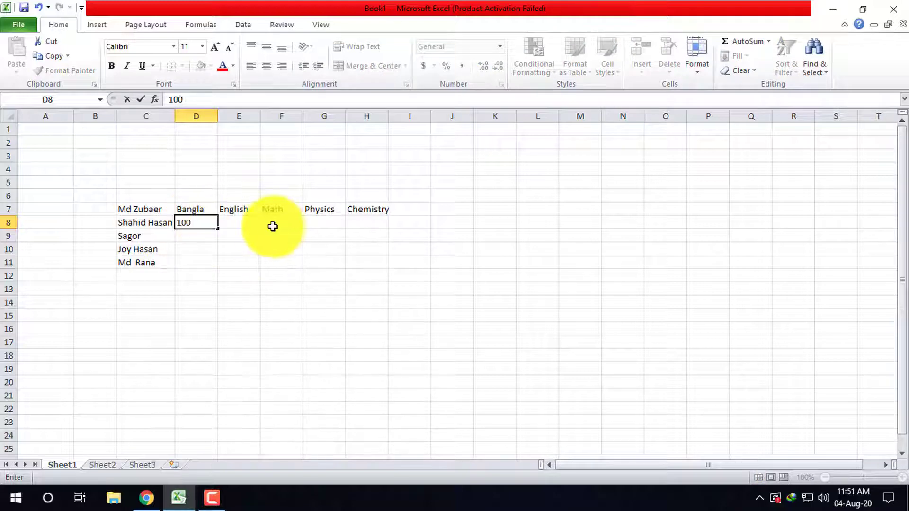
pyautogui.click(239, 222)
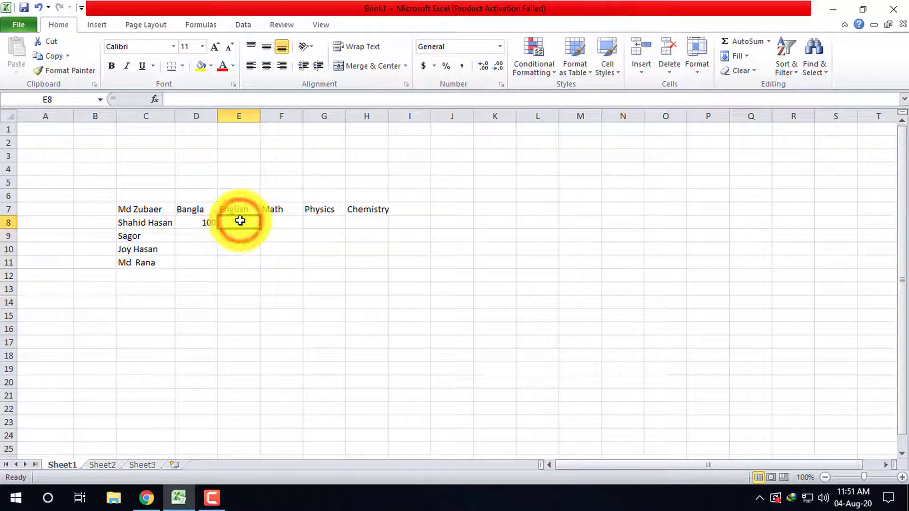
pyautogui.write('9')
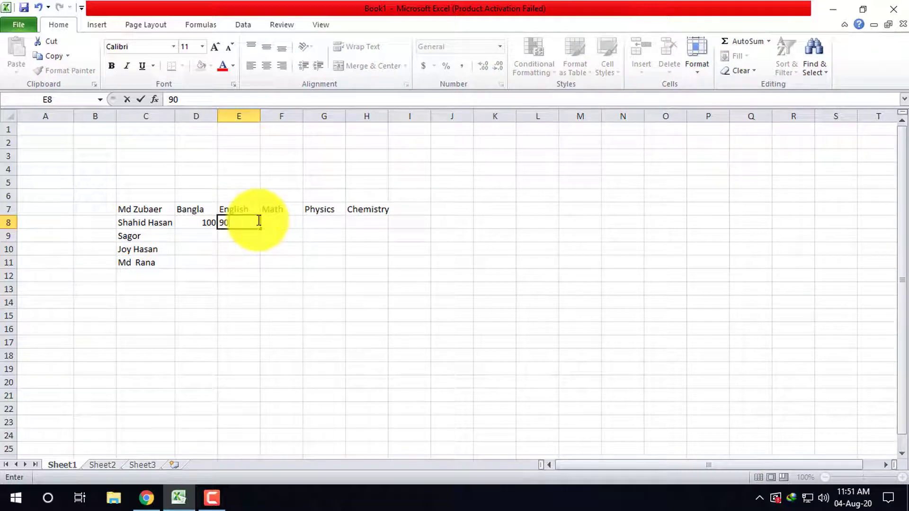
pyautogui.write('5')
pyautogui.click(284, 223)
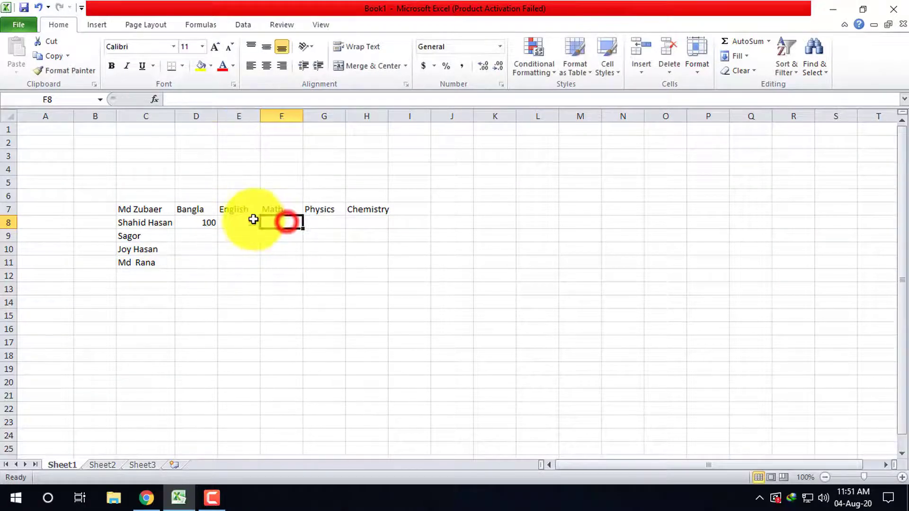
pyautogui.click(240, 222)
pyautogui.moveTo(192, 223); pyautogui.dragTo(374, 224)
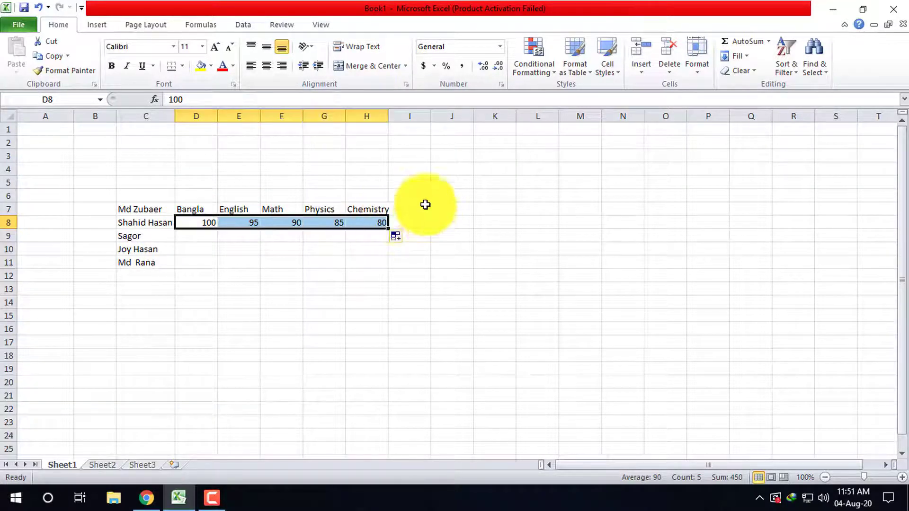
# Add the heading Total in I7, beside the Chemistry heading.
pyautogui.click(405, 207)
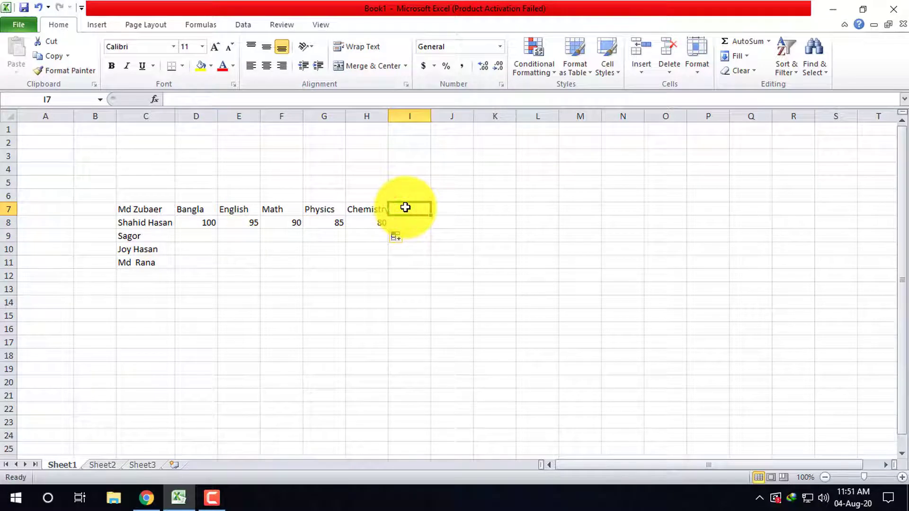
pyautogui.write('Total')
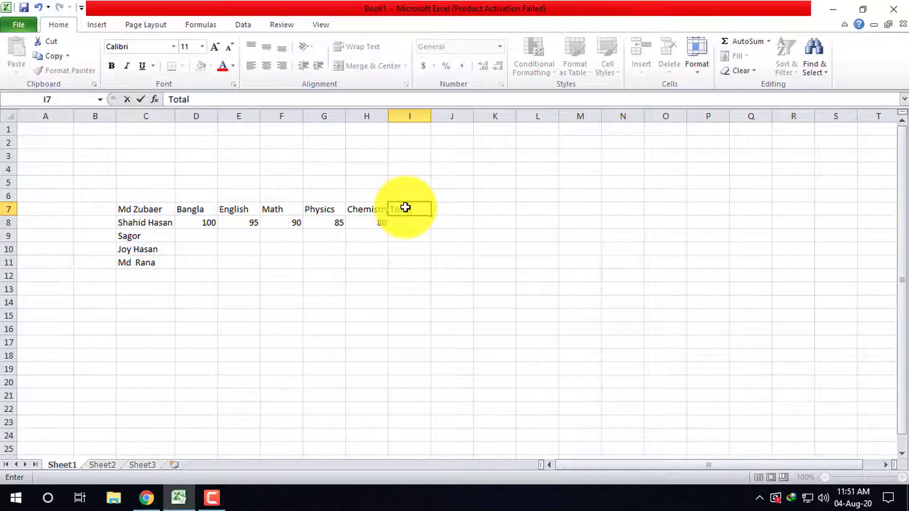
pyautogui.click(368, 221)
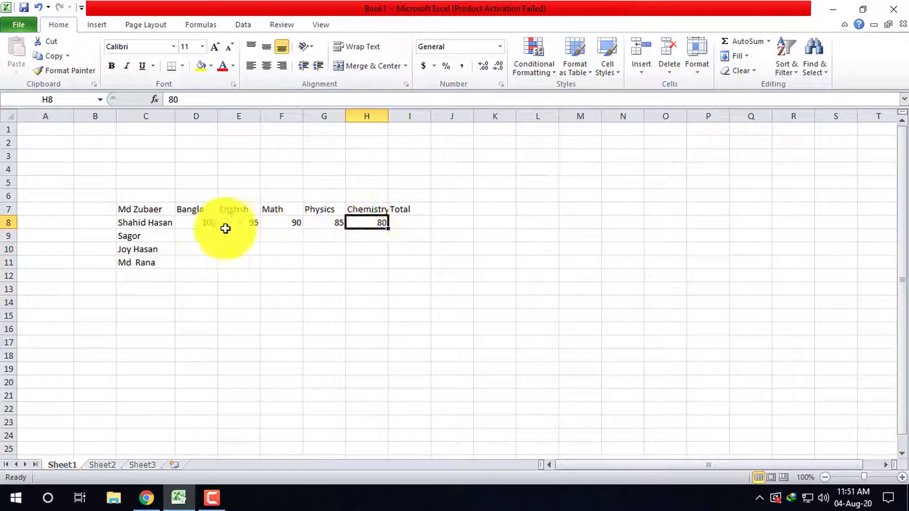
# Enter 95 in D9 and 75 in E9, and extend the series across to H9.
pyautogui.click(198, 235)
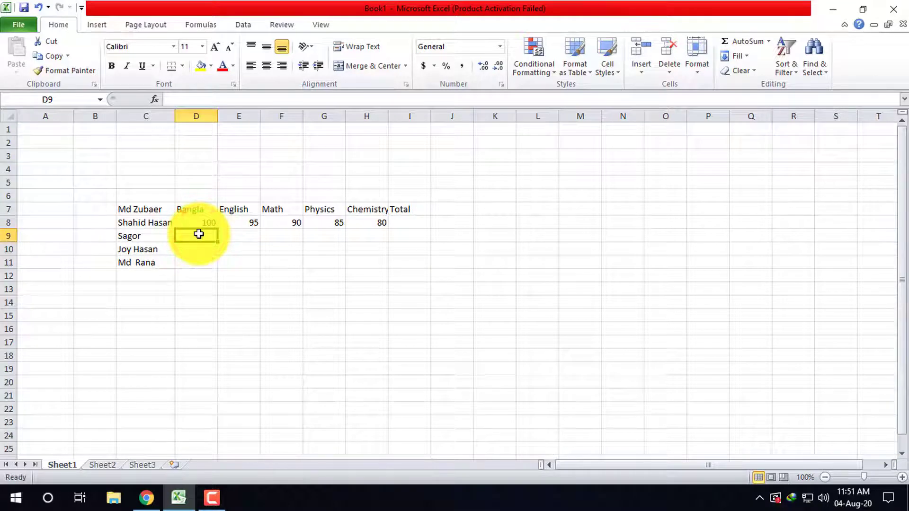
pyautogui.write('95')
pyautogui.click(232, 230)
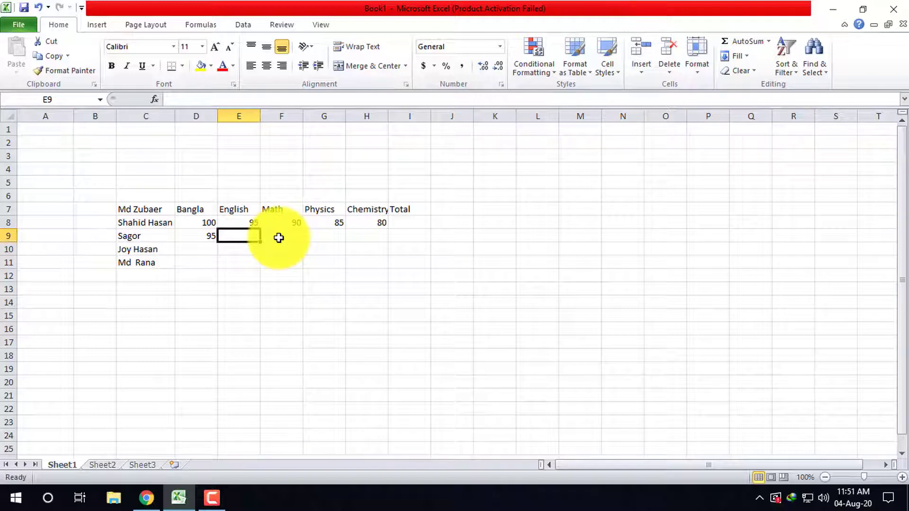
pyautogui.write('75')
pyautogui.click(279, 238)
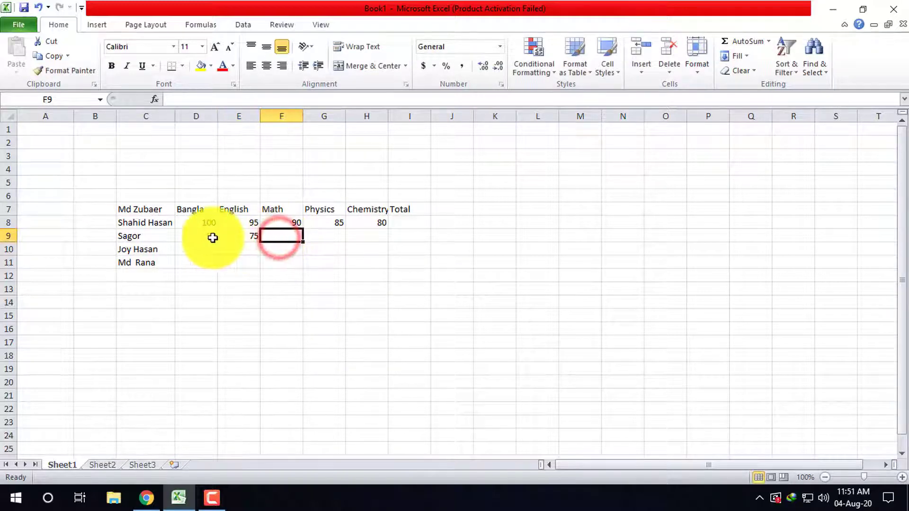
pyautogui.moveTo(209, 236); pyautogui.dragTo(378, 235)
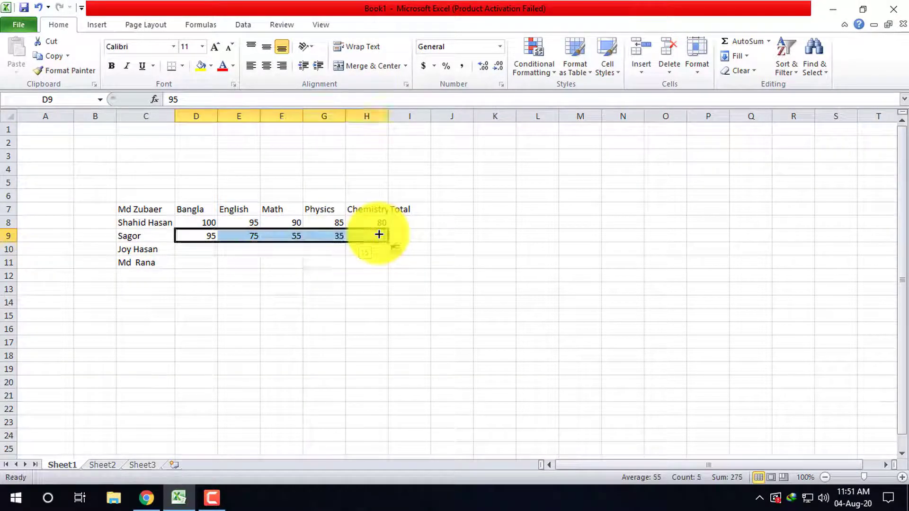
# Enter 35 in D10 and 40 in E10, and extend the series across to H10.
pyautogui.click(203, 248)
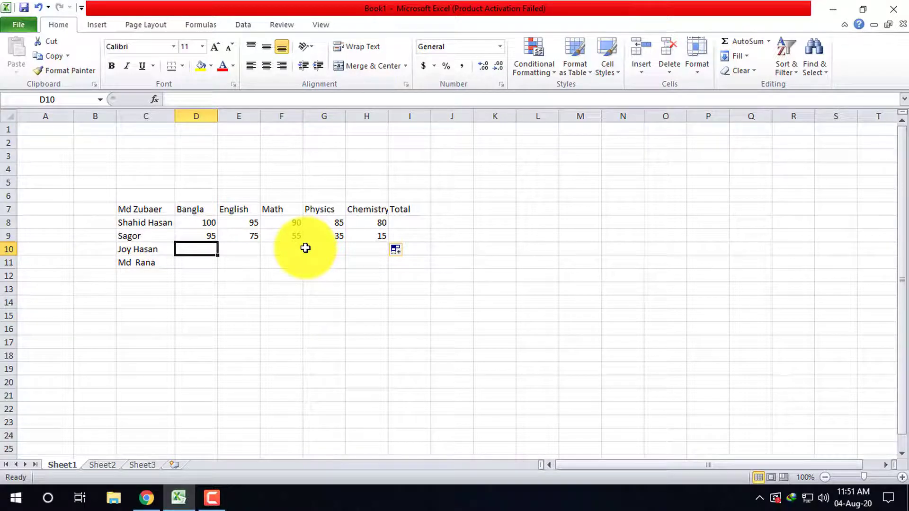
pyautogui.write('35')
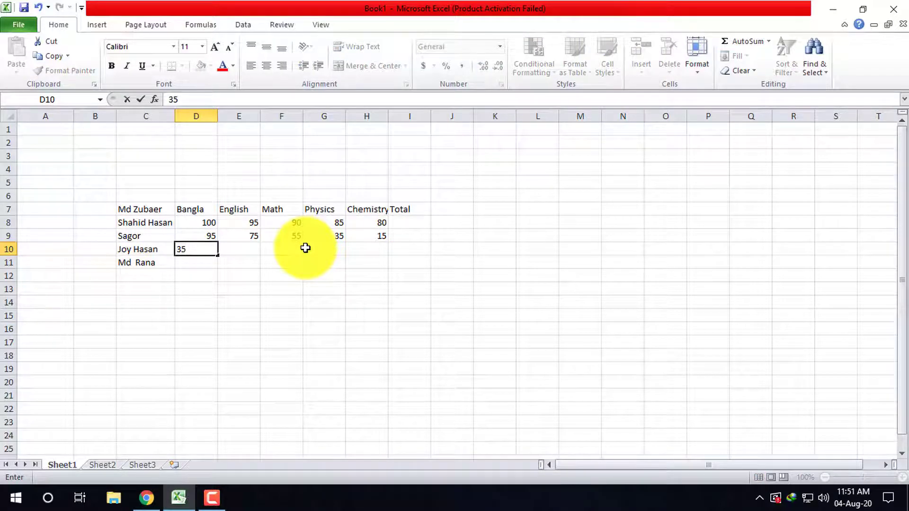
pyautogui.click(246, 248)
pyautogui.write('40')
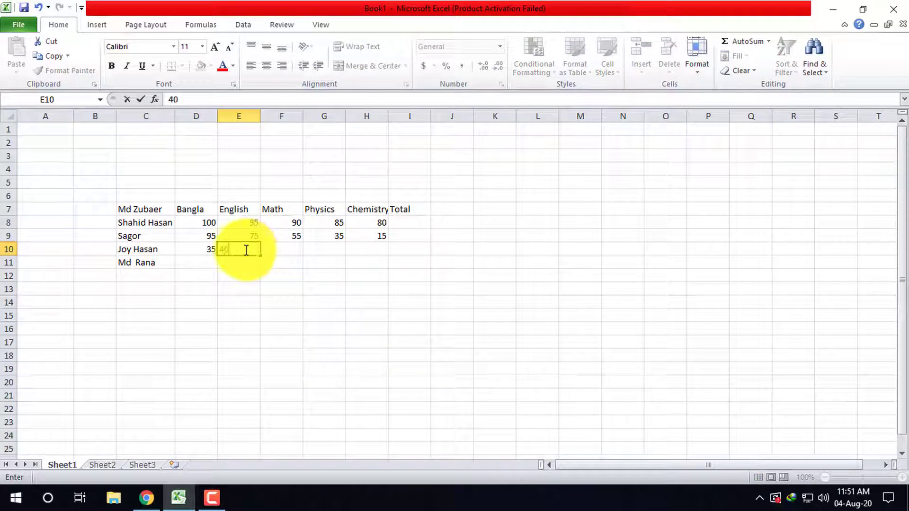
pyautogui.moveTo(196, 246); pyautogui.dragTo(288, 260)
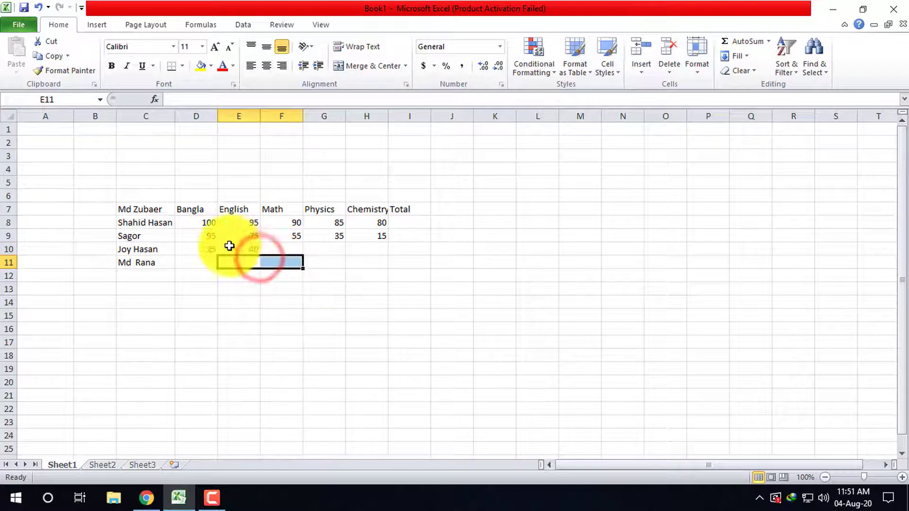
pyautogui.click(209, 251)
pyautogui.moveTo(209, 252); pyautogui.dragTo(378, 252)
# Enter 40 in D11 and 45 in E11, and extend the series across to H11.
pyautogui.click(189, 264)
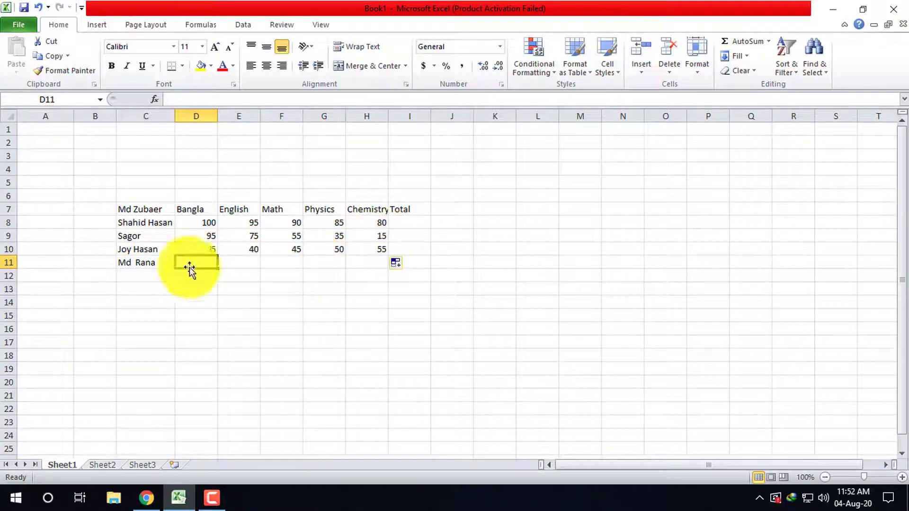
pyautogui.write('40')
pyautogui.click(248, 268)
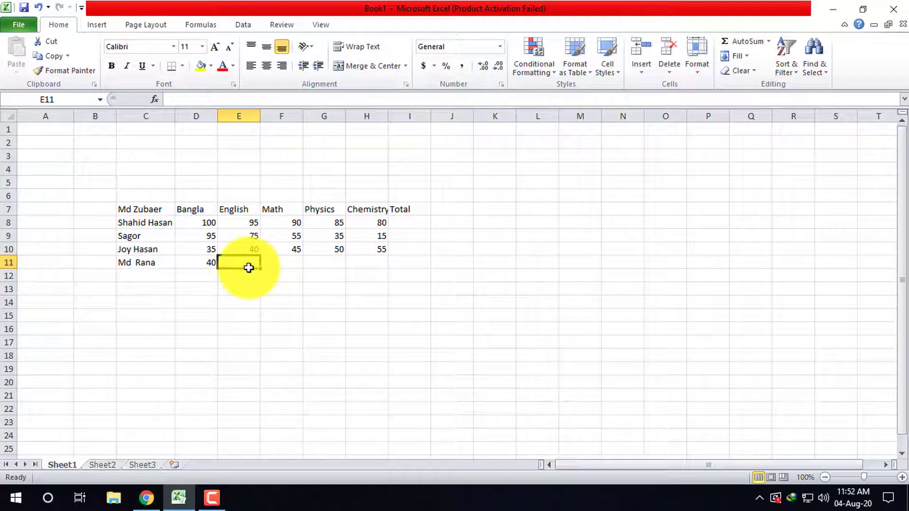
pyautogui.write('45')
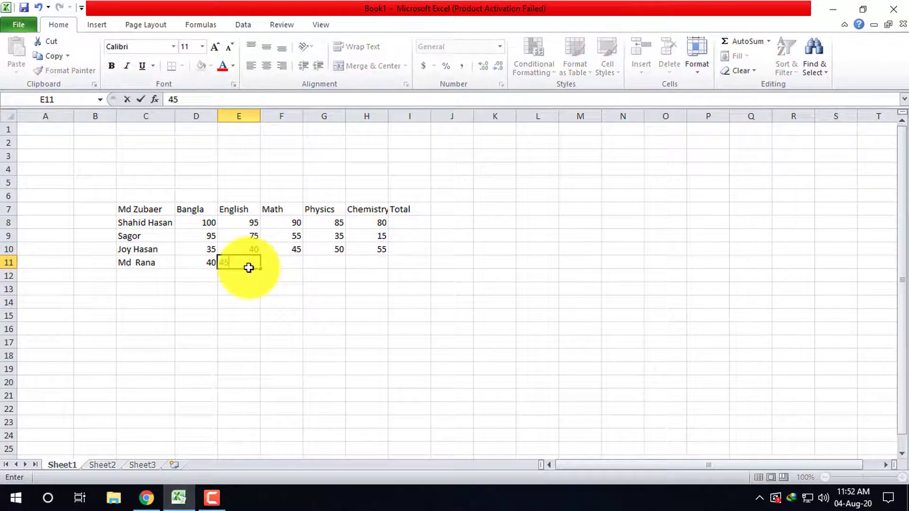
pyautogui.click(209, 263)
pyautogui.moveTo(210, 263); pyautogui.dragTo(401, 266)
# Enter =SUM(D8:H8) in I8 to total the first student's marks.
pyautogui.click(402, 220)
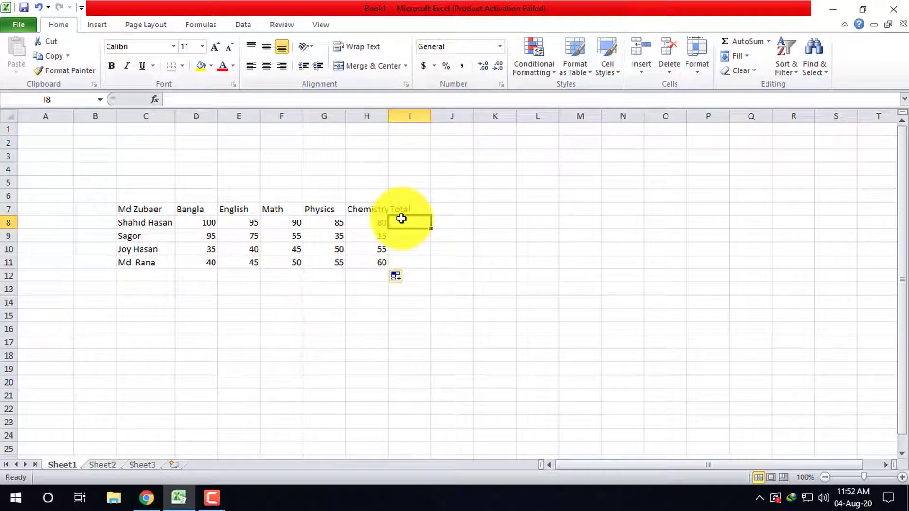
pyautogui.write('=')
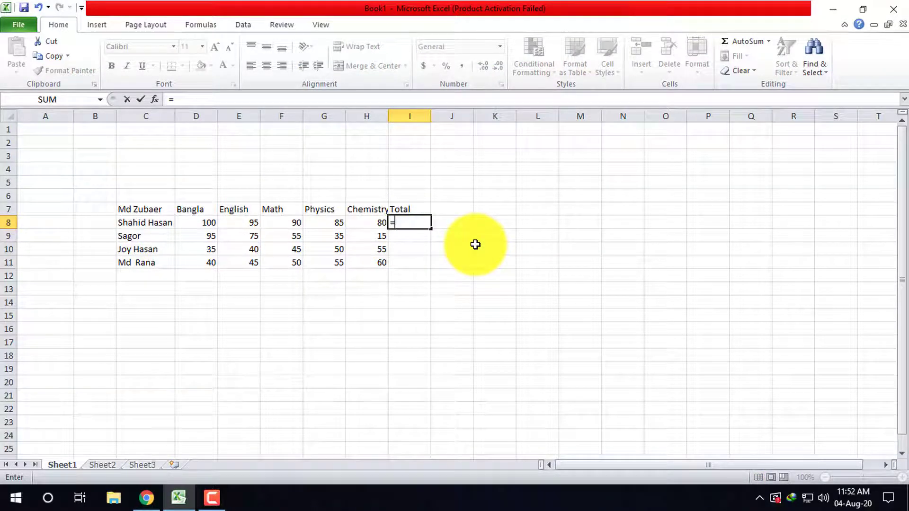
pyautogui.write('sum')
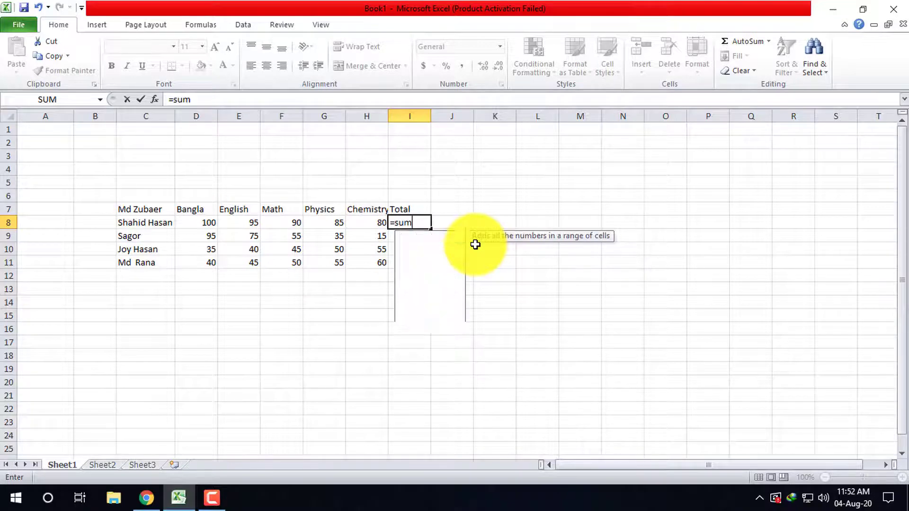
pyautogui.write('(')
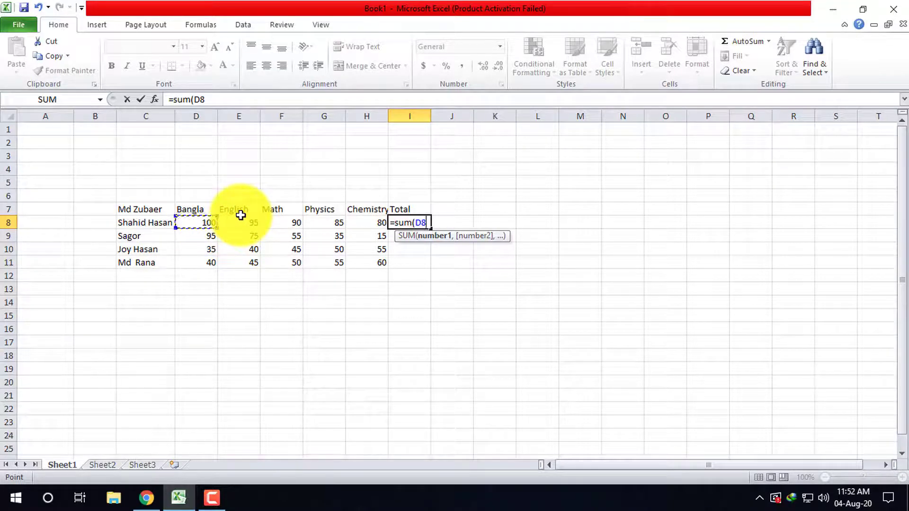
pyautogui.moveTo(240, 215); pyautogui.dragTo(379, 229)
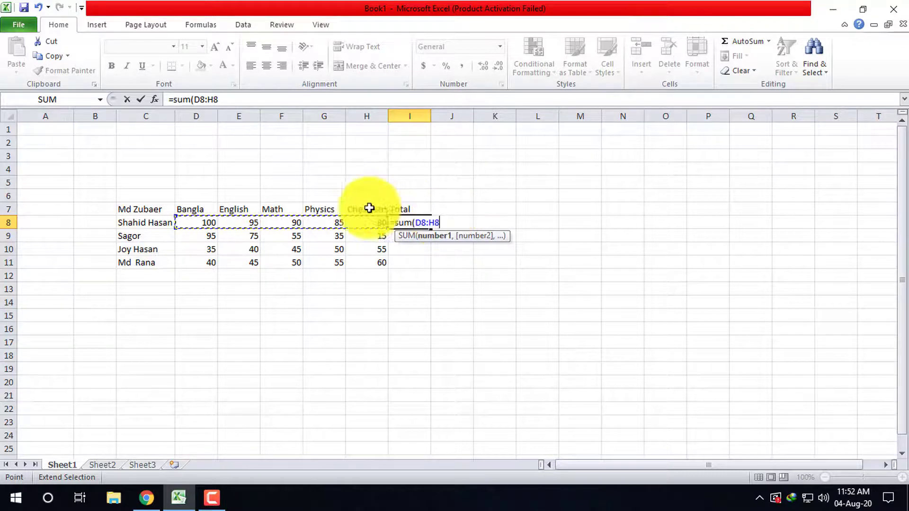
pyautogui.click(216, 265)
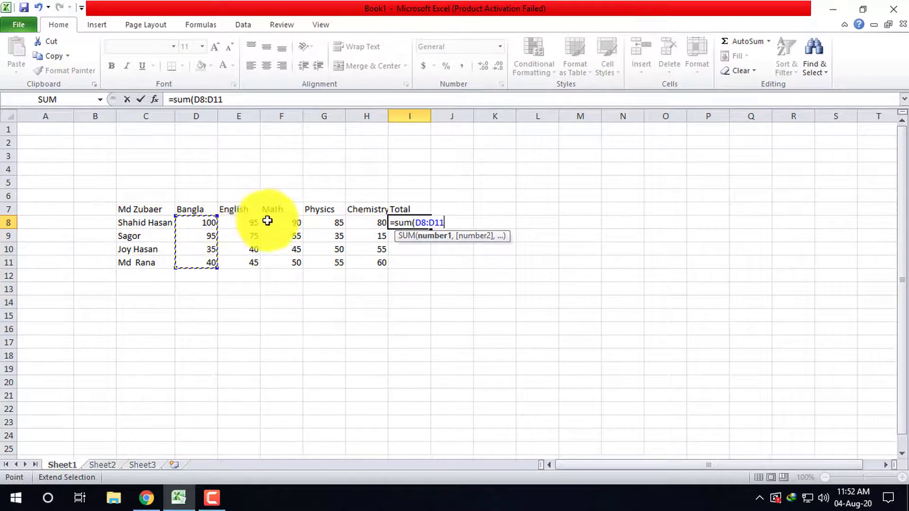
pyautogui.click(375, 222)
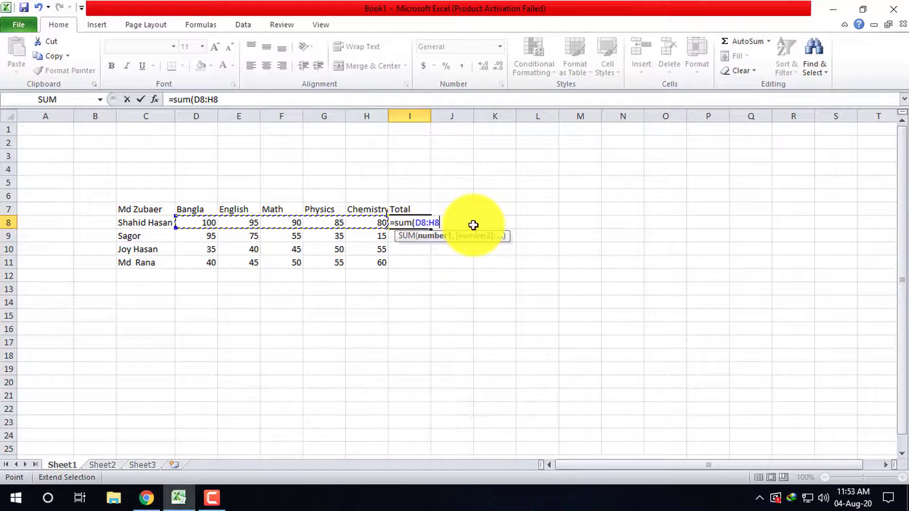
pyautogui.write(')')
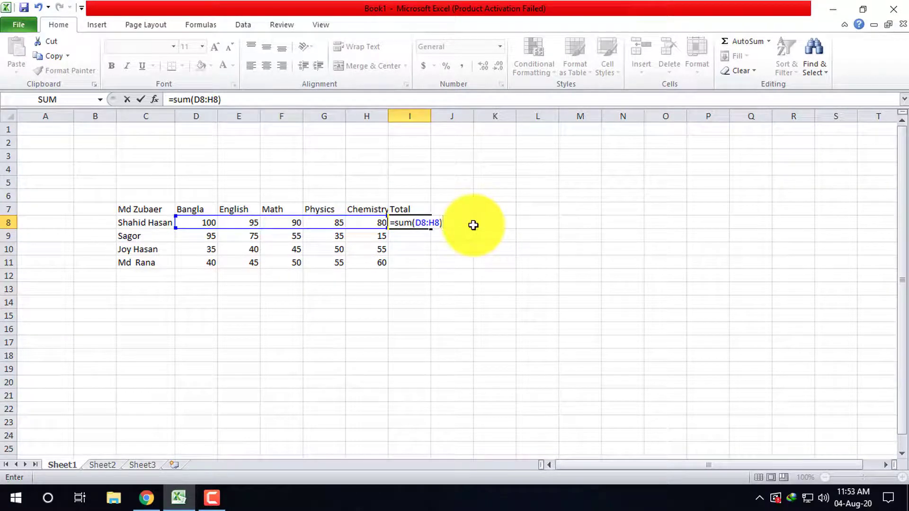
pyautogui.press('Return')
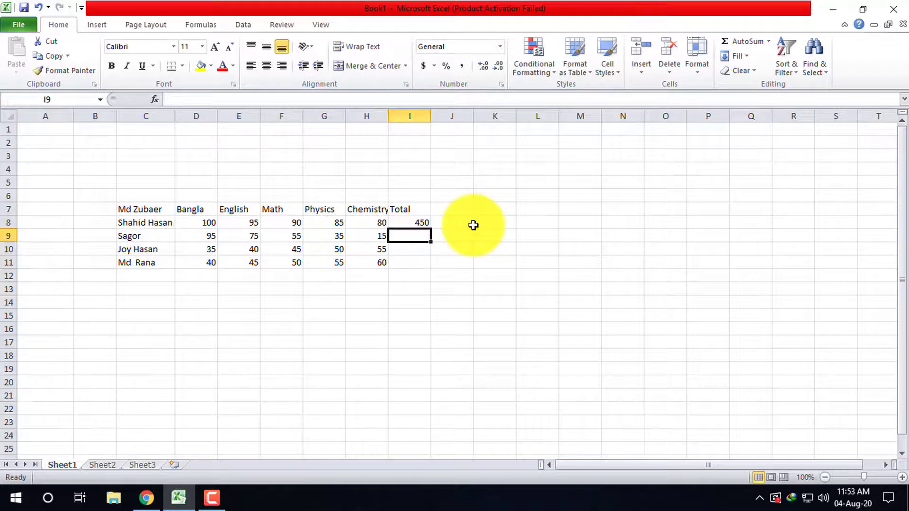
pyautogui.click(412, 225)
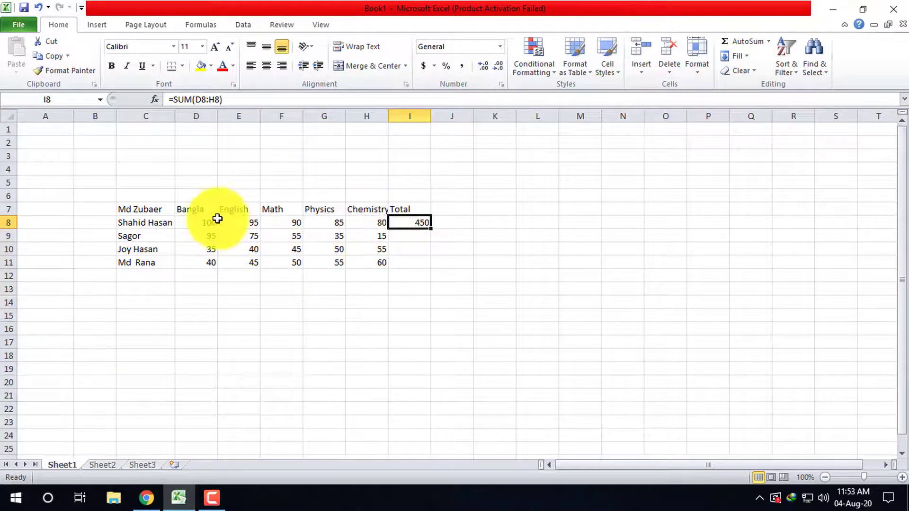
pyautogui.click(371, 223)
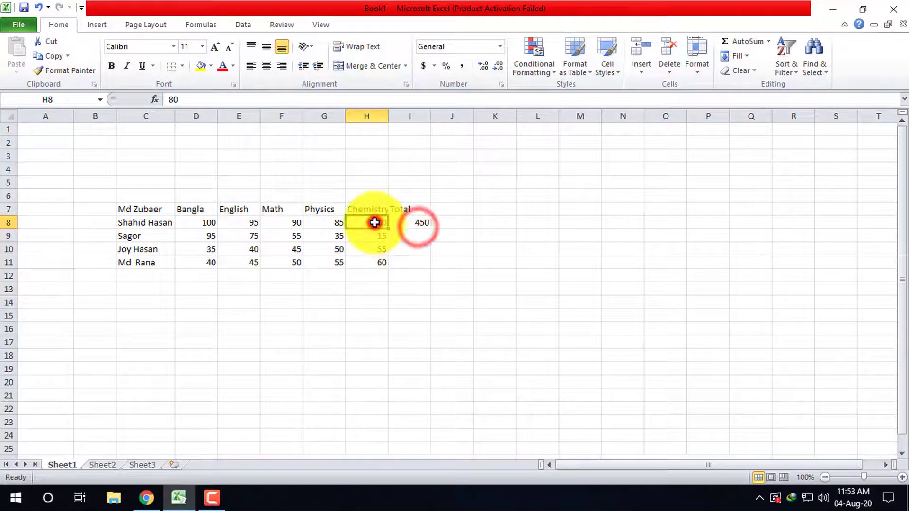
pyautogui.click(406, 222)
pyautogui.moveTo(197, 223); pyautogui.dragTo(381, 223)
pyautogui.click(421, 222)
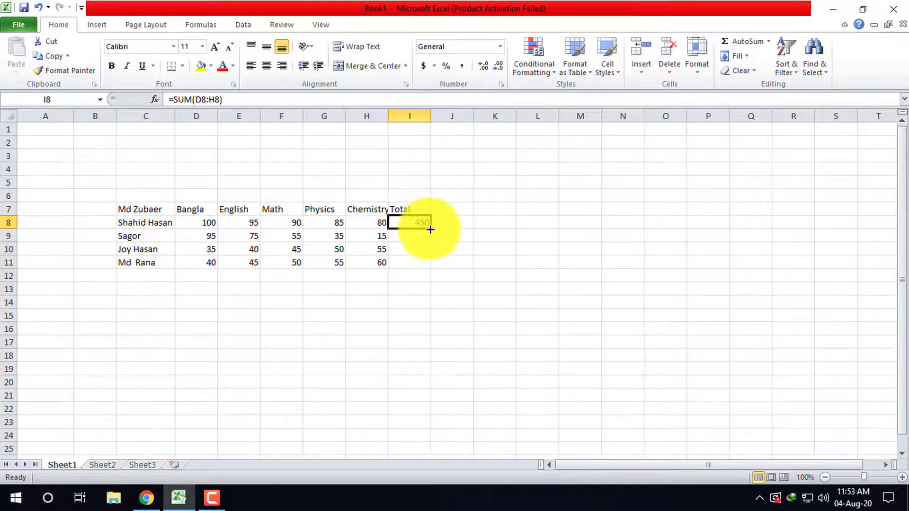
pyautogui.moveTo(432, 229); pyautogui.dragTo(432, 229)
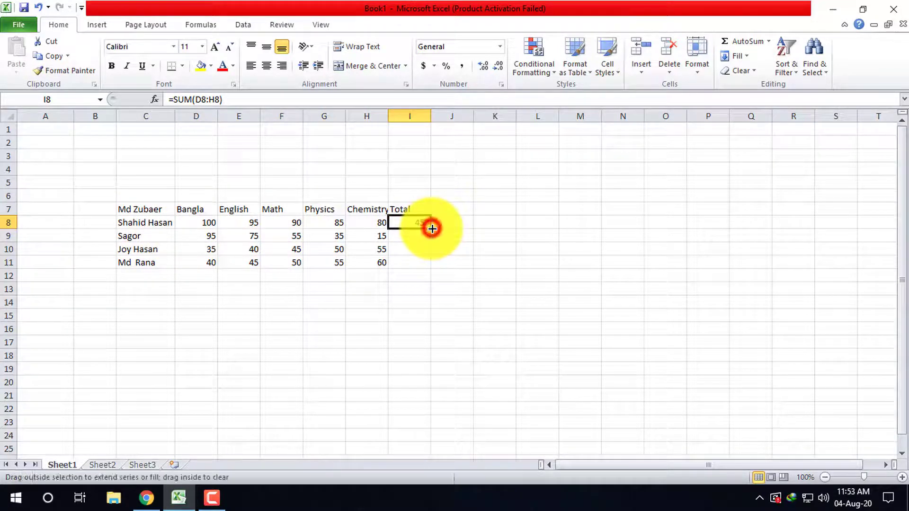
# Replace the heading in C7 with Name and make the headings in C7:I7 bold.
pyautogui.click(145, 209)
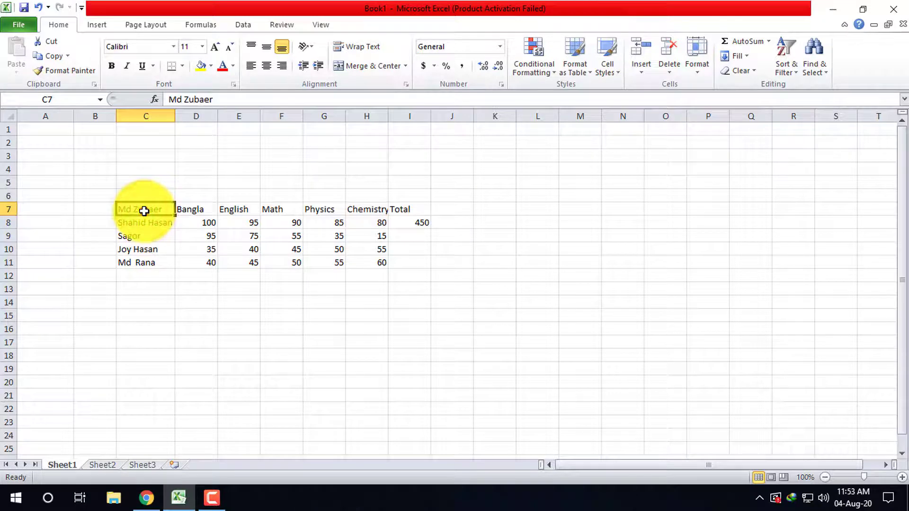
pyautogui.write('Name')
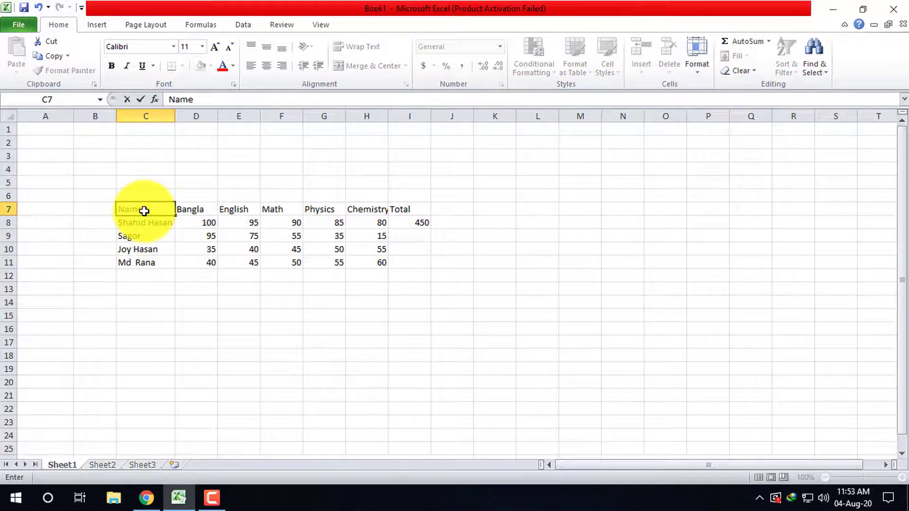
pyautogui.click(95, 205)
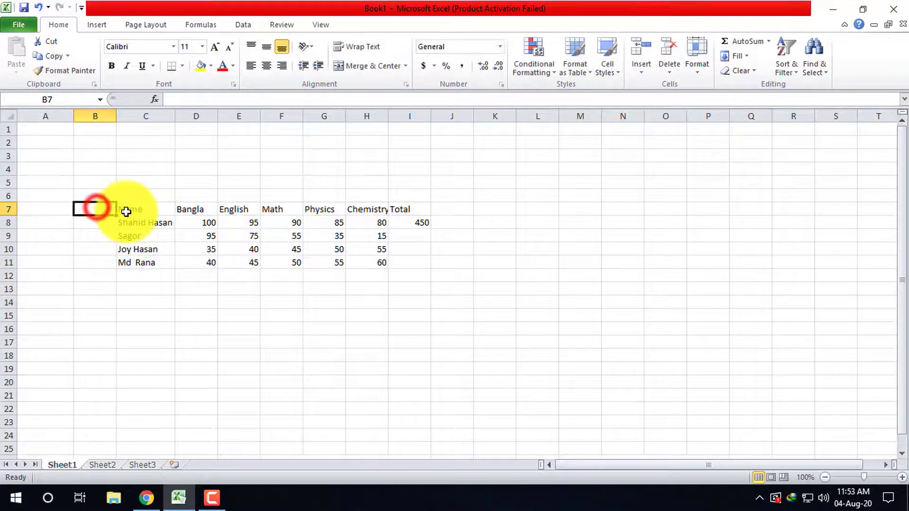
pyautogui.moveTo(126, 208); pyautogui.dragTo(377, 204)
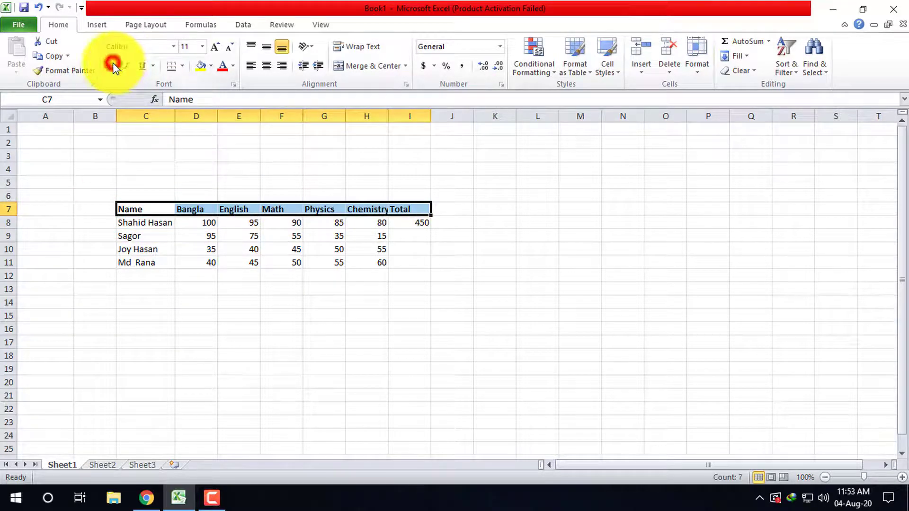
pyautogui.click(450, 205)
# Copy the SUM formula from I8 down through I11 to total the remaining students' marks.
pyautogui.click(400, 226)
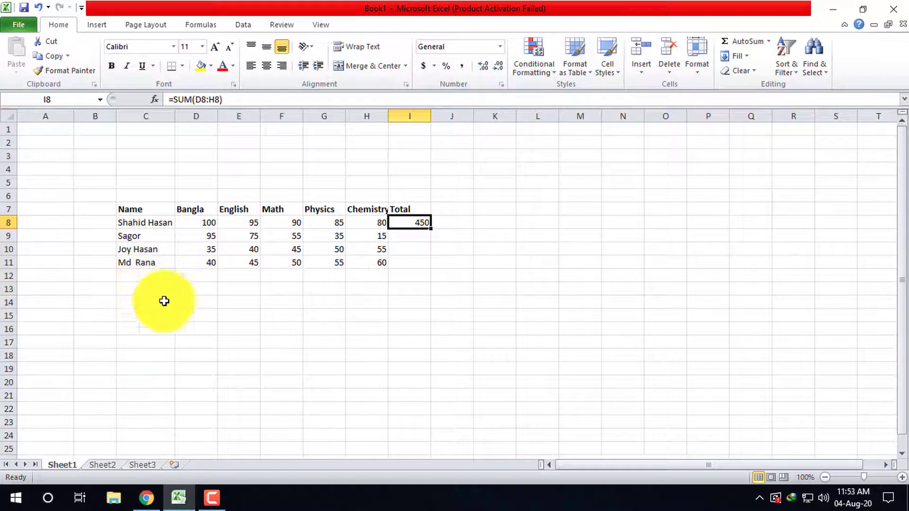
pyautogui.click(313, 226)
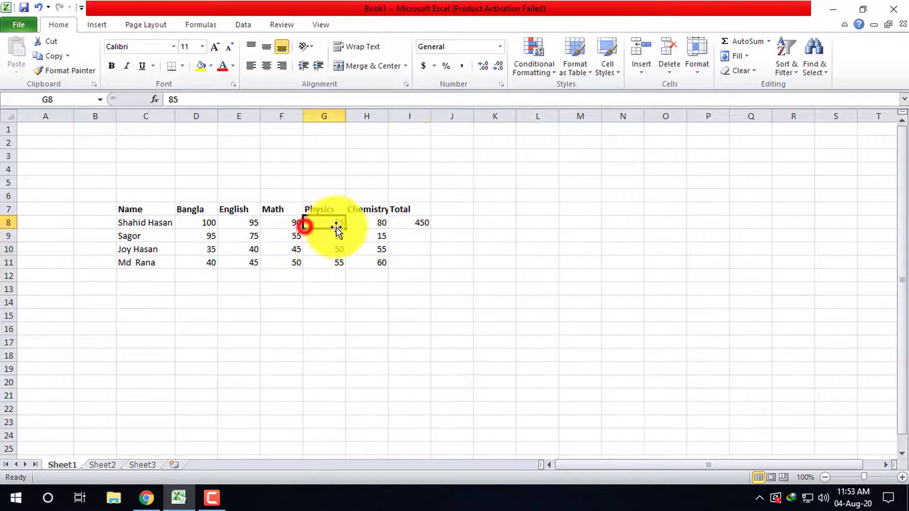
pyautogui.click(410, 223)
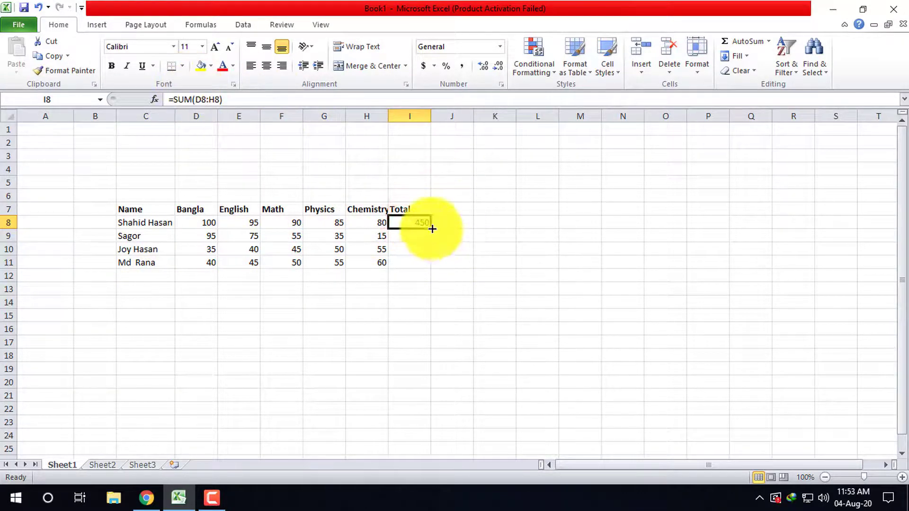
pyautogui.moveTo(432, 229); pyautogui.dragTo(451, 268)
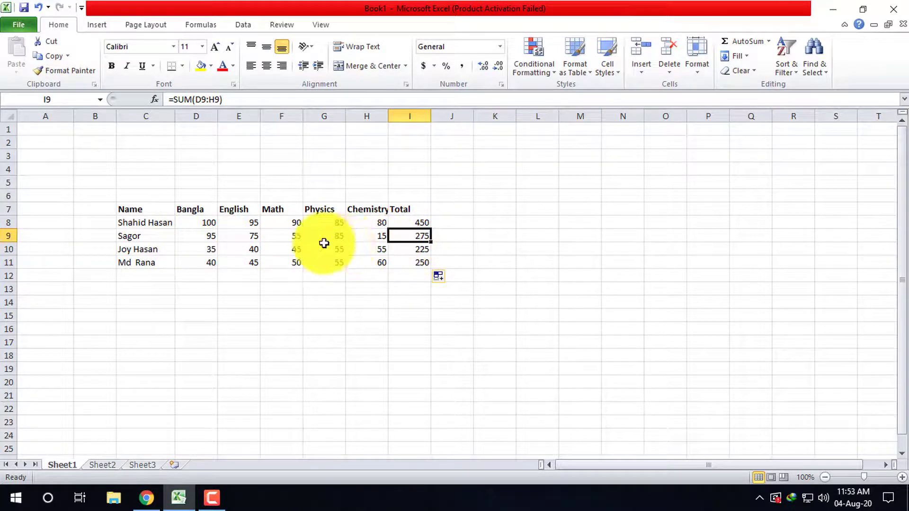
pyautogui.click(212, 227)
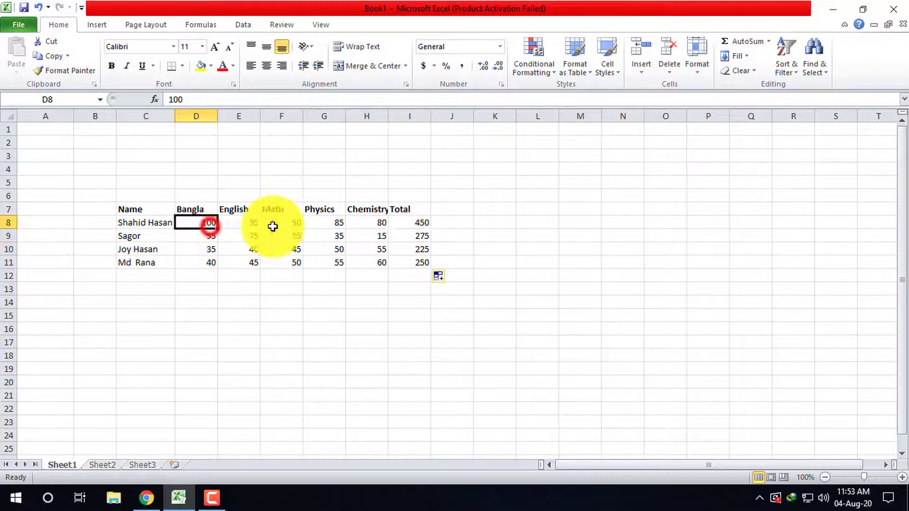
pyautogui.click(427, 223)
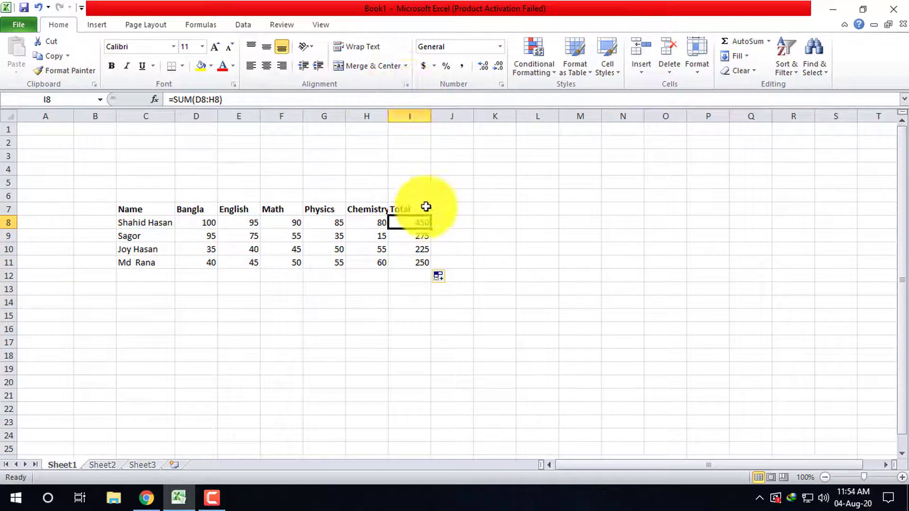
# Center the headings across the whole of row 7.
pyautogui.click(10, 209)
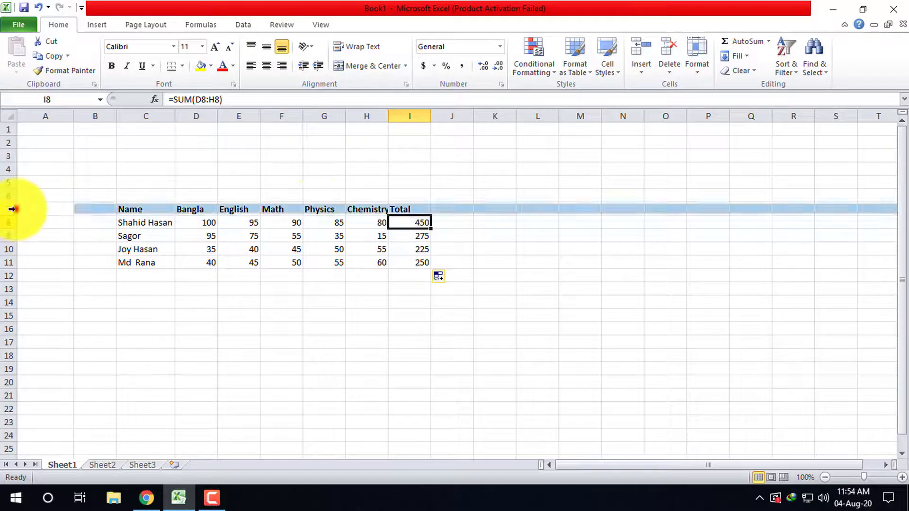
pyautogui.click(267, 66)
pyautogui.click(411, 263)
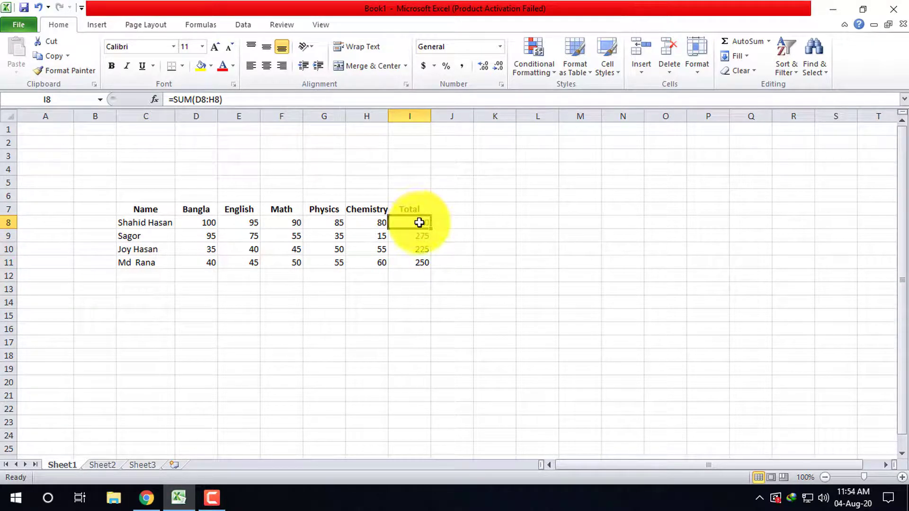
# Clear the totals in I8:I11 and enter the addition formula =D8+E8+F8+G8+H8 in I8.
pyautogui.moveTo(419, 223); pyautogui.dragTo(430, 262)
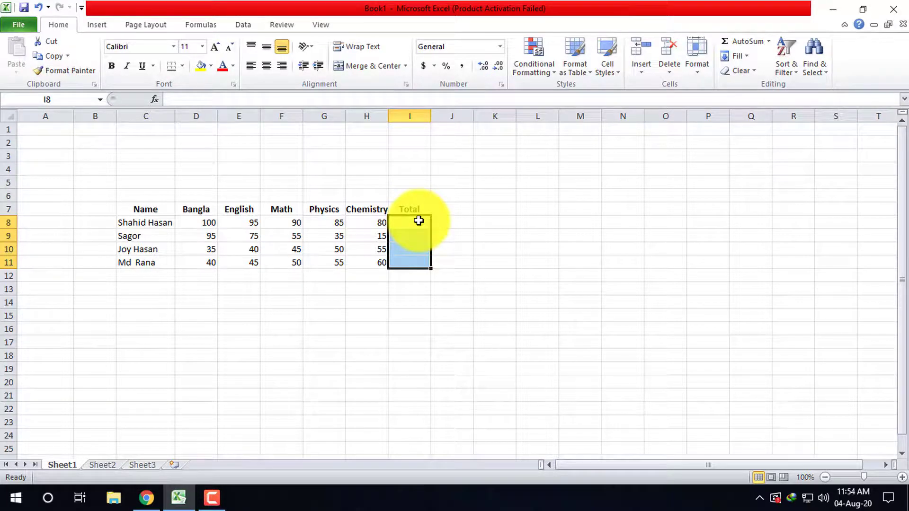
pyautogui.click(418, 221)
pyautogui.write('=')
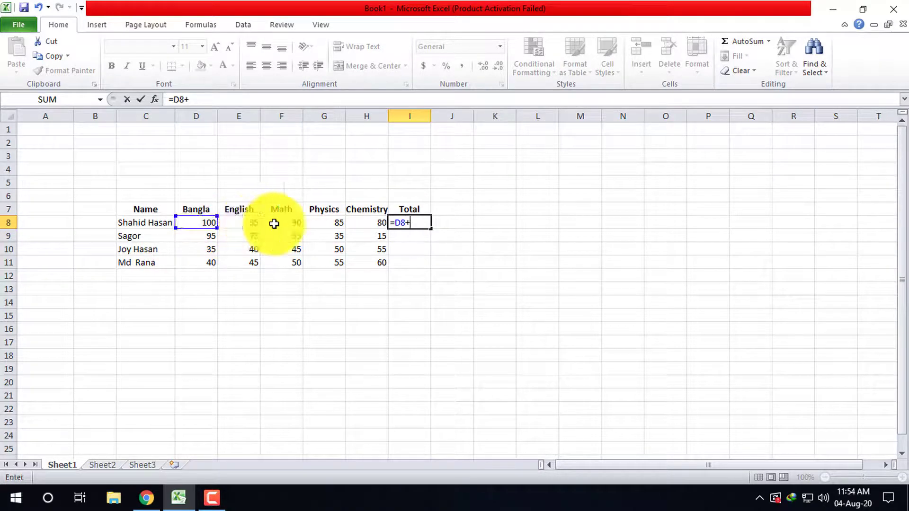
pyautogui.write('+')
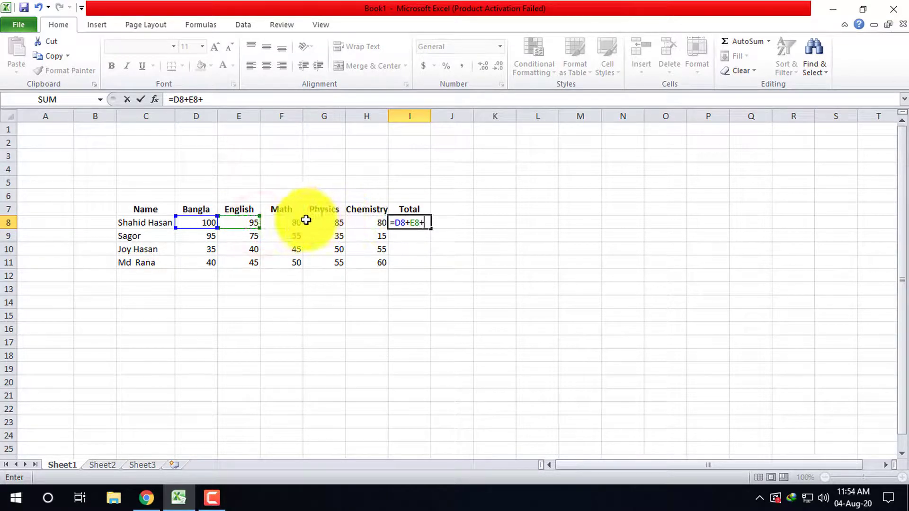
pyautogui.click(288, 225)
pyautogui.write('+')
pyautogui.click(331, 224)
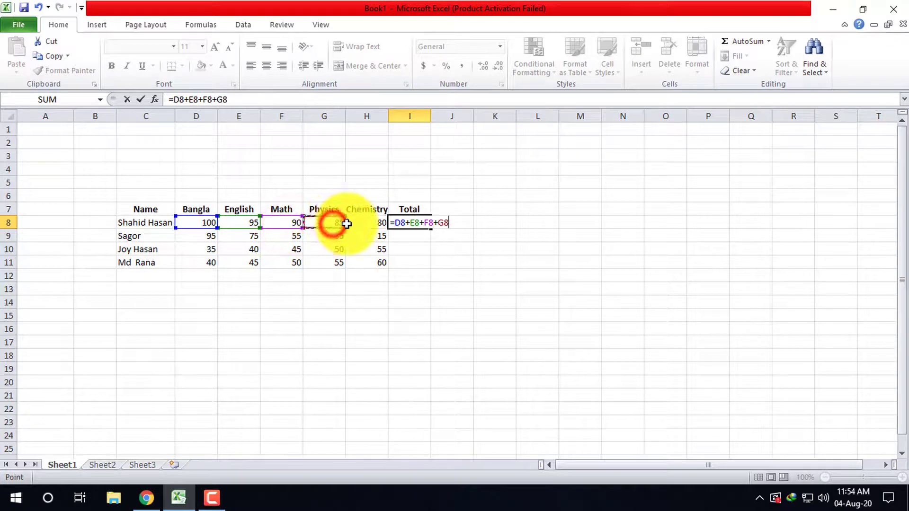
pyautogui.write('+')
pyautogui.click(368, 223)
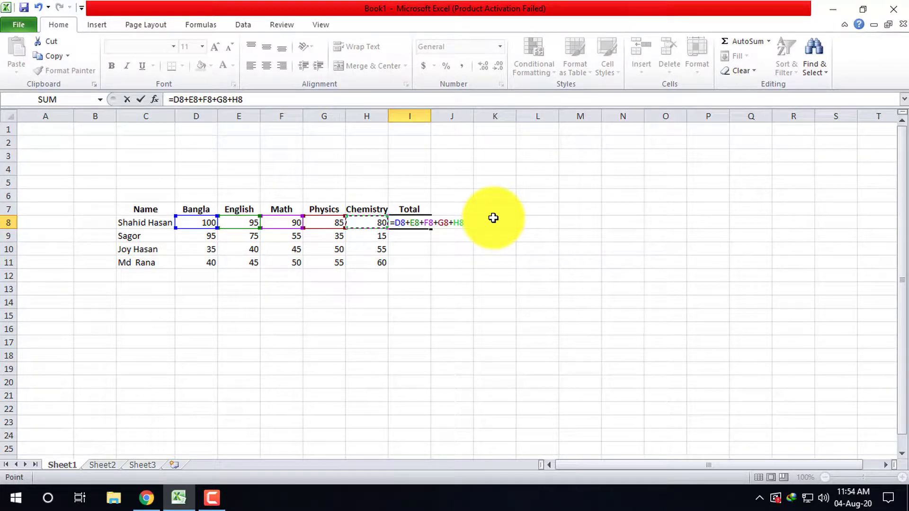
pyautogui.press('Return')
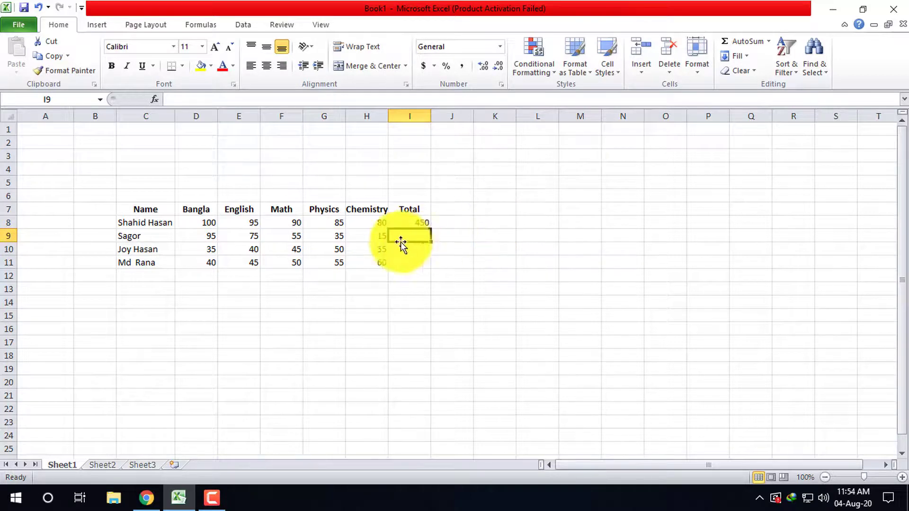
# Fill the addition formula from I8 down to I11 for the remaining students.
pyautogui.click(412, 222)
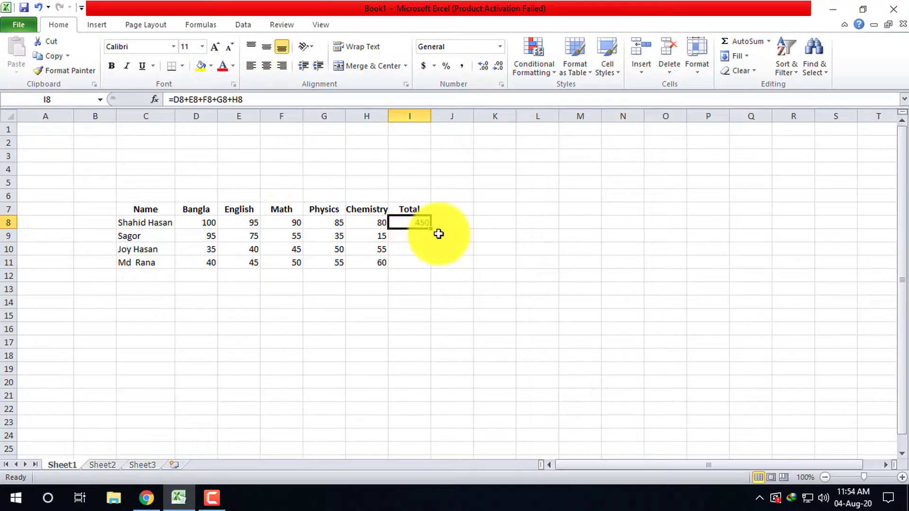
pyautogui.moveTo(431, 230); pyautogui.dragTo(428, 265)
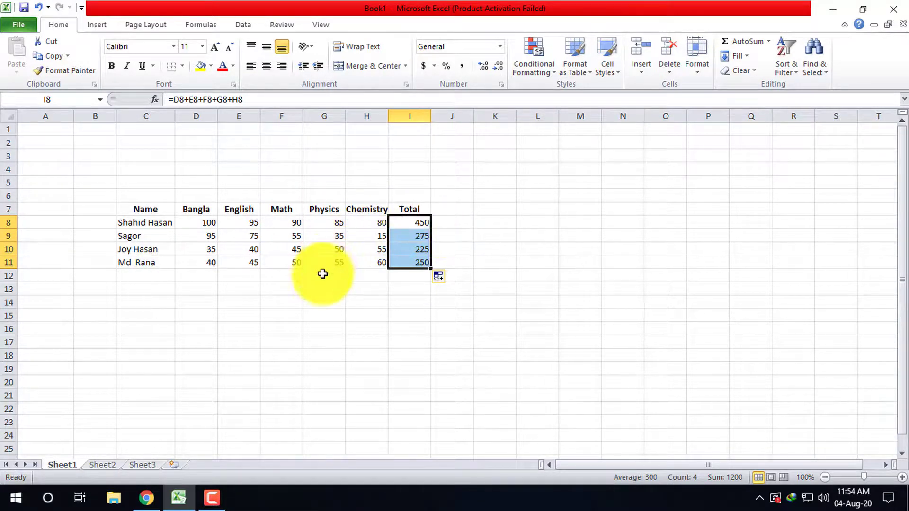
pyautogui.click(212, 498)
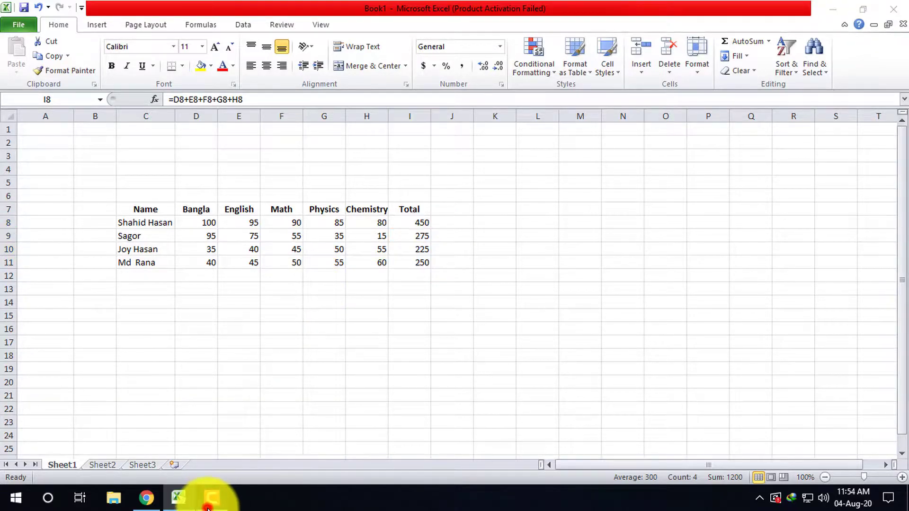
pyautogui.click(208, 506)
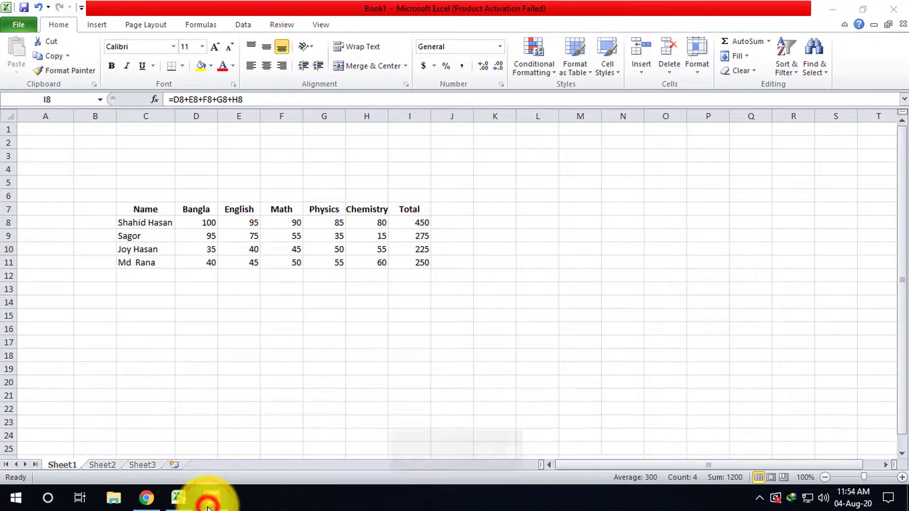
# Switch to Chrome, search YouTube for "zuba edu" and open the Zuba Edu Bangla Tutorial channel.
pyautogui.click(146, 498)
pyautogui.click(332, 92)
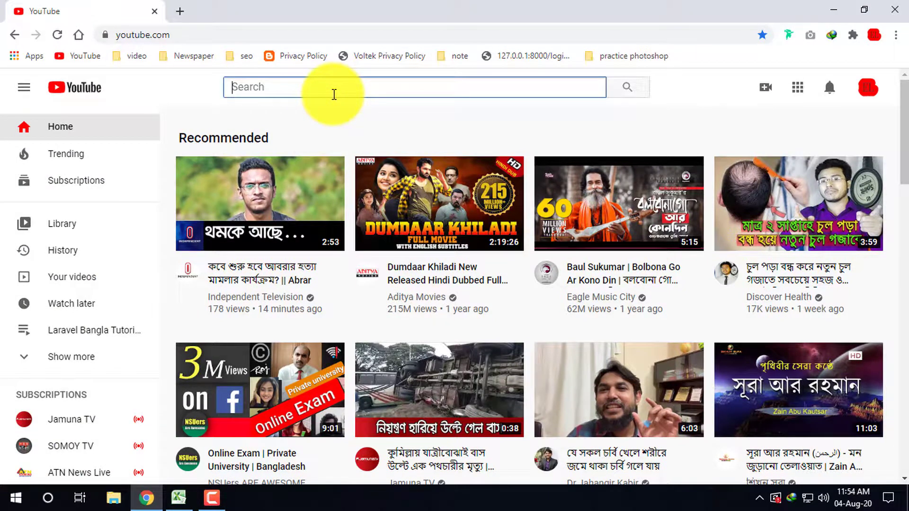
pyautogui.write('zuba edu')
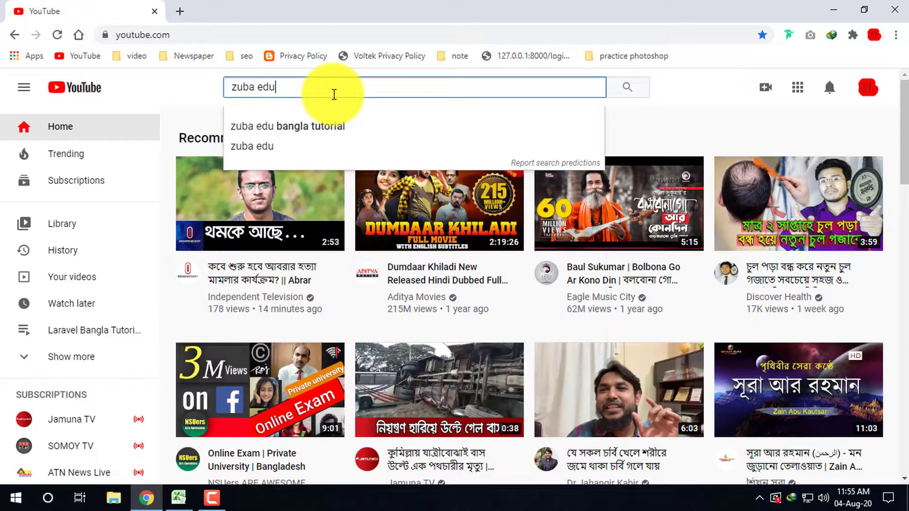
pyautogui.press('Return')
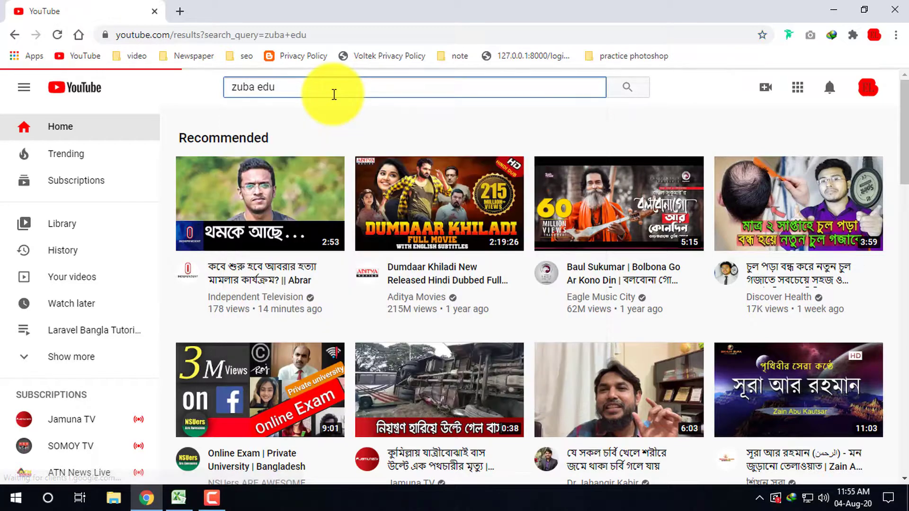
pyautogui.click(411, 285)
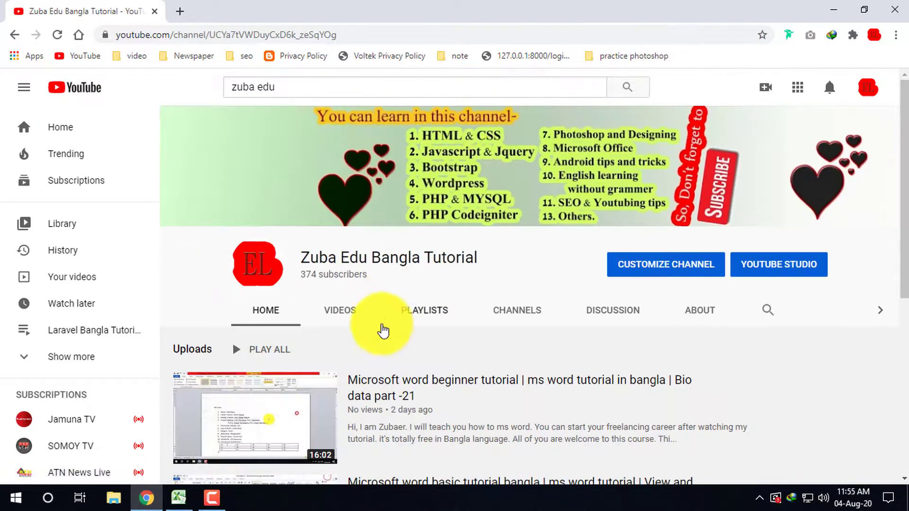
# Open the channel's playlists and look through the created and saved playlists.
pyautogui.click(424, 311)
pyautogui.scroll(-3, 343, 434)
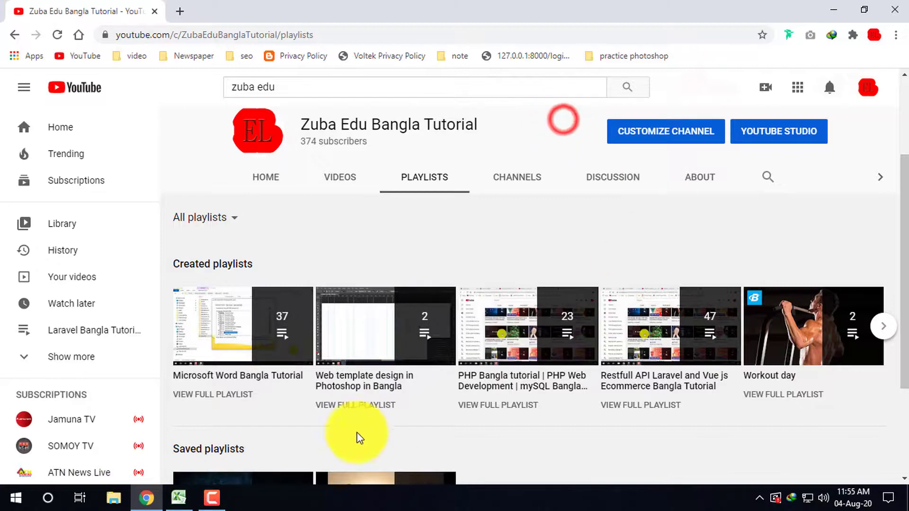
pyautogui.scroll(3, 203, 412)
pyautogui.scroll(-4, 203, 412)
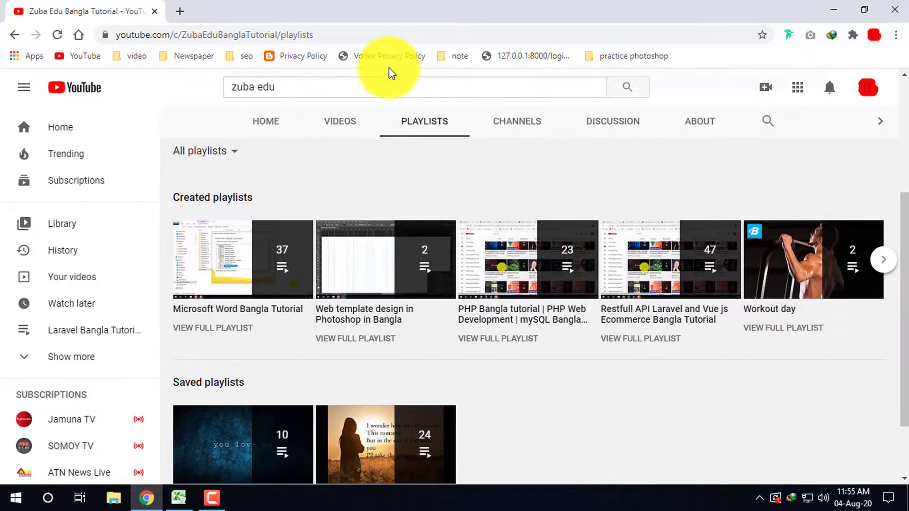
pyautogui.click(331, 79)
pyautogui.click(691, 86)
pyautogui.moveTo(310, 87); pyautogui.dragTo(203, 92)
pyautogui.click(384, 95)
pyautogui.click(720, 78)
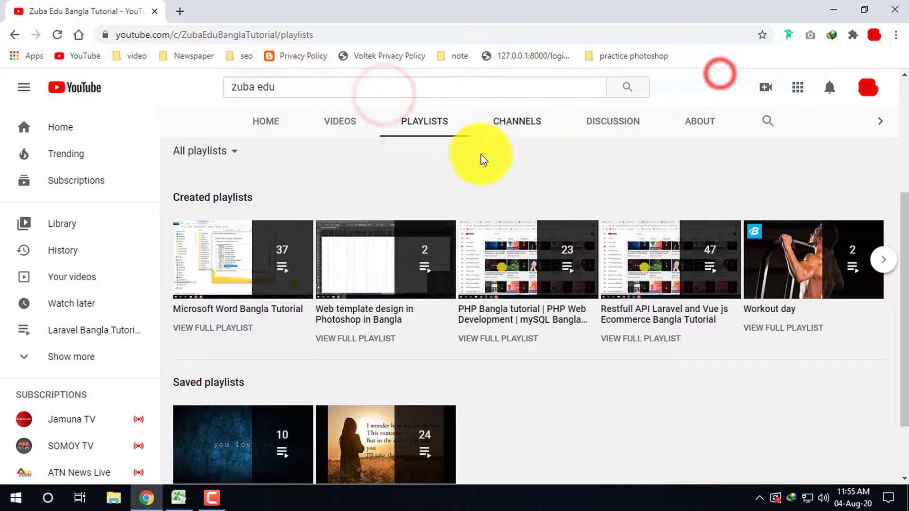
pyautogui.scroll(4, 397, 279)
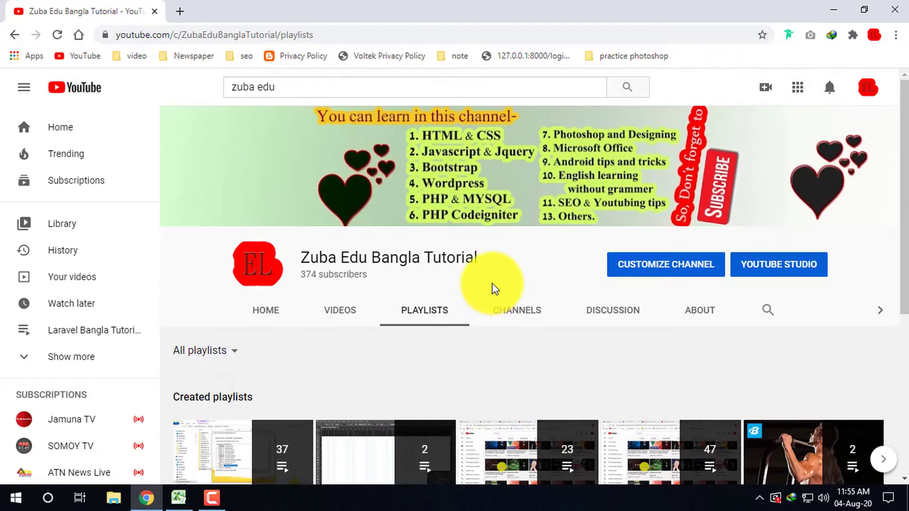
pyautogui.click(704, 88)
pyautogui.click(169, 81)
pyautogui.click(708, 91)
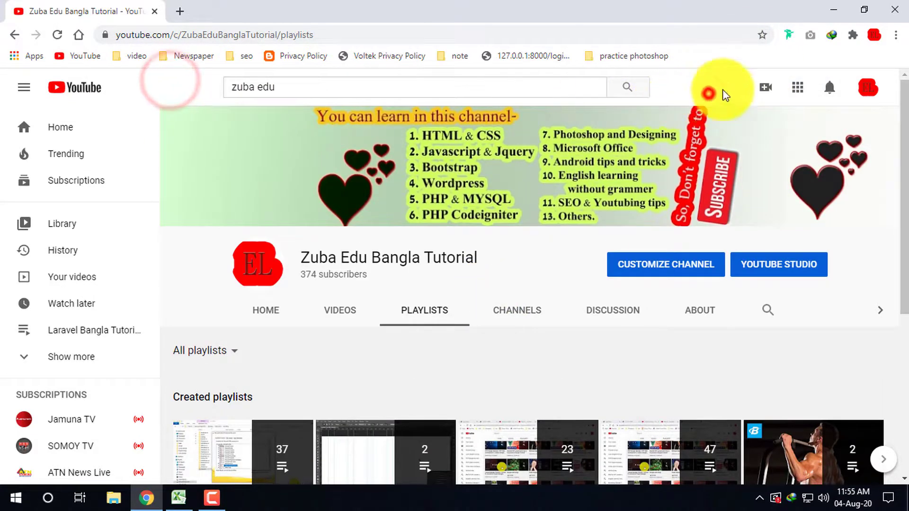